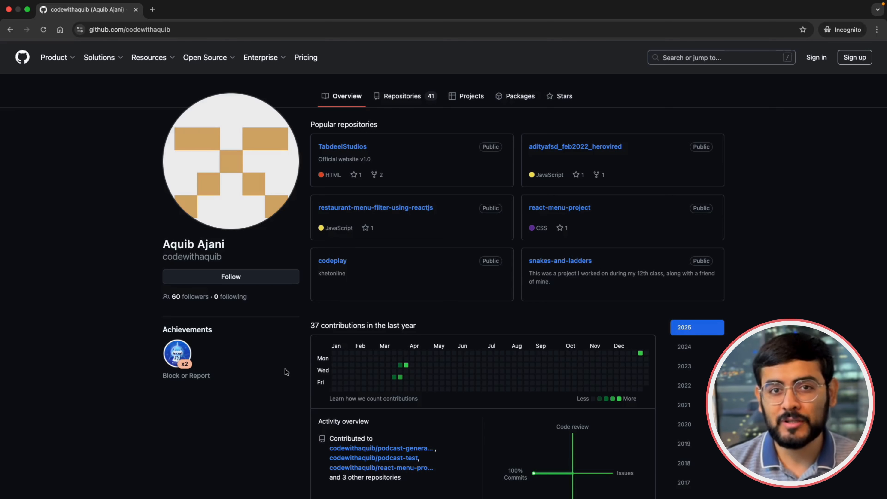
# Switch to the signed-in browser window and open the GitHub profile details for editing.
pyautogui.hotkey('ctrl', 'Right')
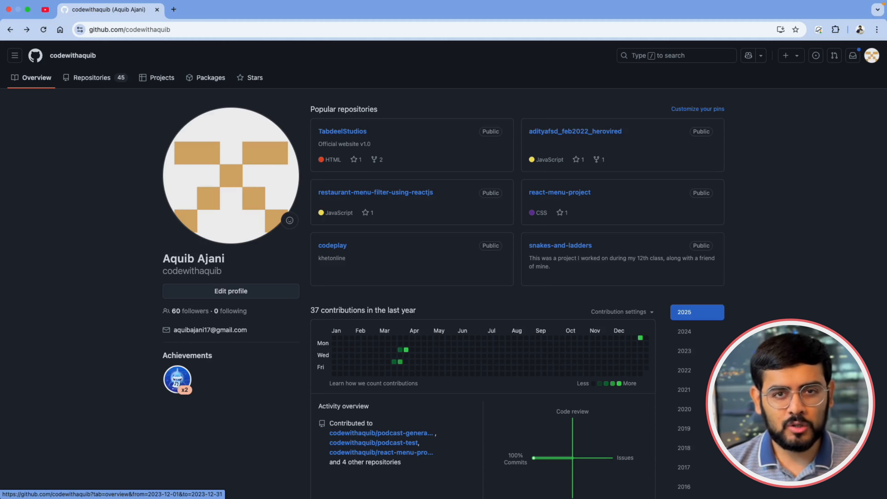
pyautogui.hotkey('ctrl', 'Left')
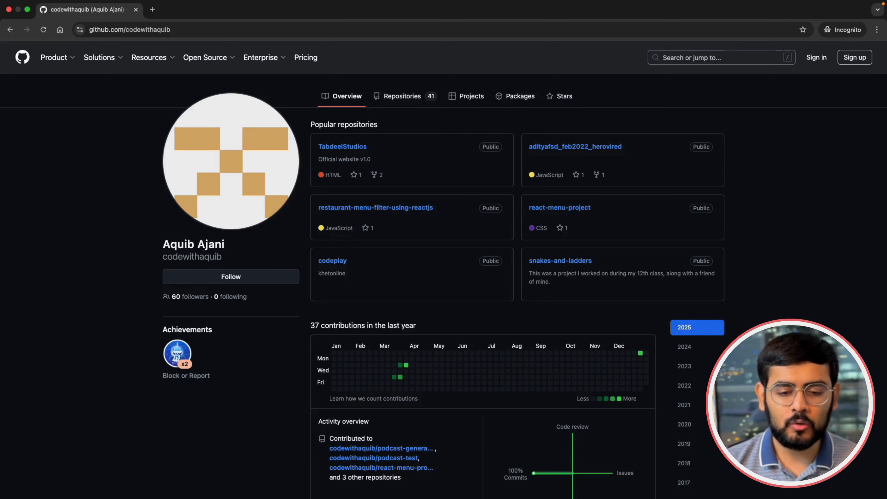
pyautogui.hotkey('ctrl', 'Right')
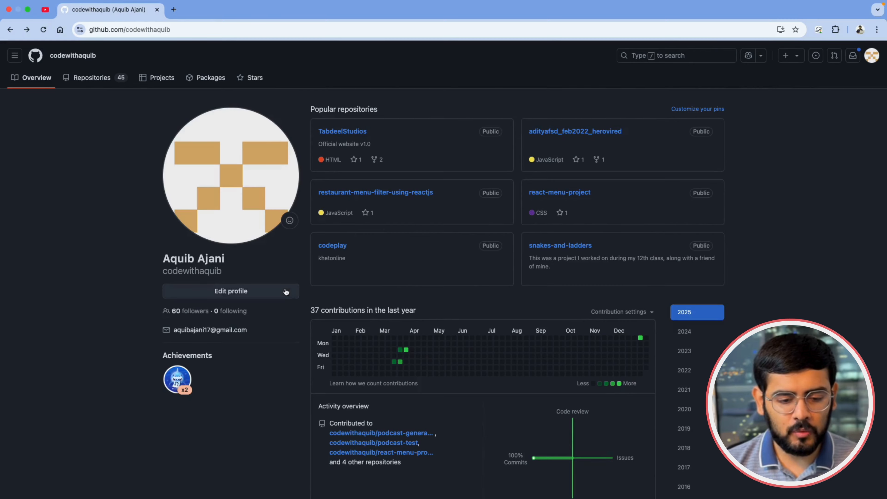
pyautogui.click(235, 295)
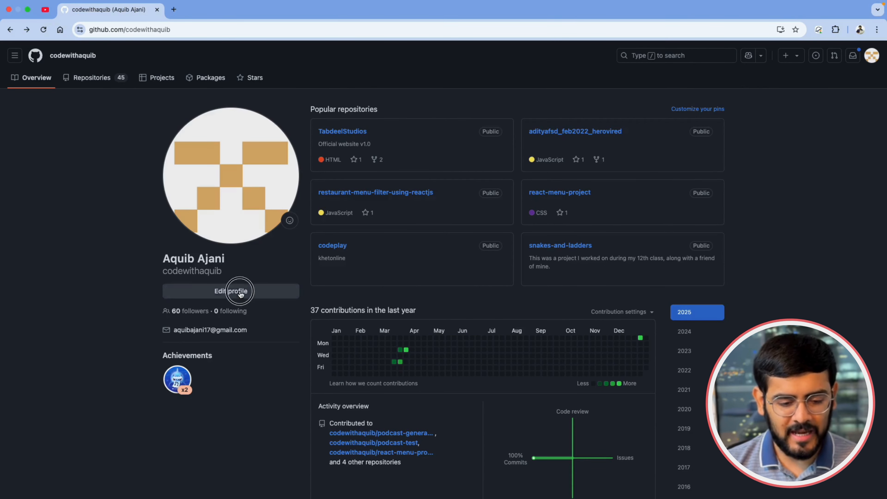
pyautogui.scroll(-1, 240, 292)
pyautogui.scroll(-2, 240, 291)
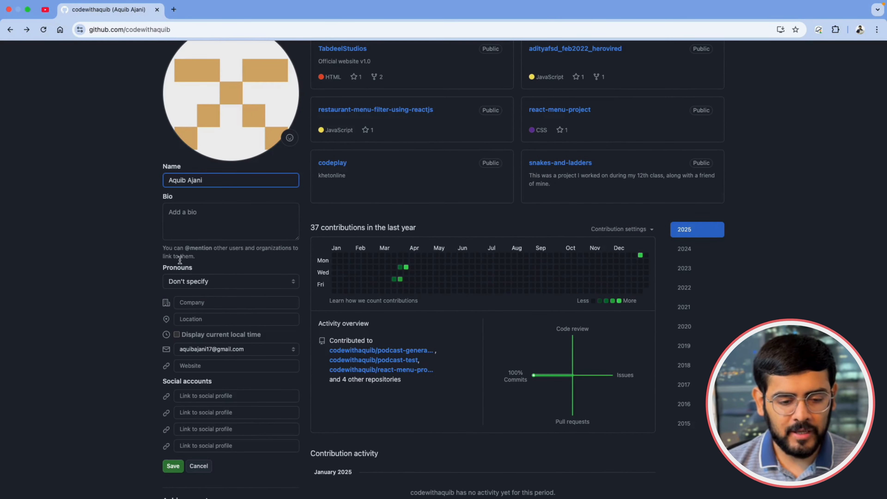
# Enter "This is sample bio" as the profile bio.
pyautogui.click(197, 225)
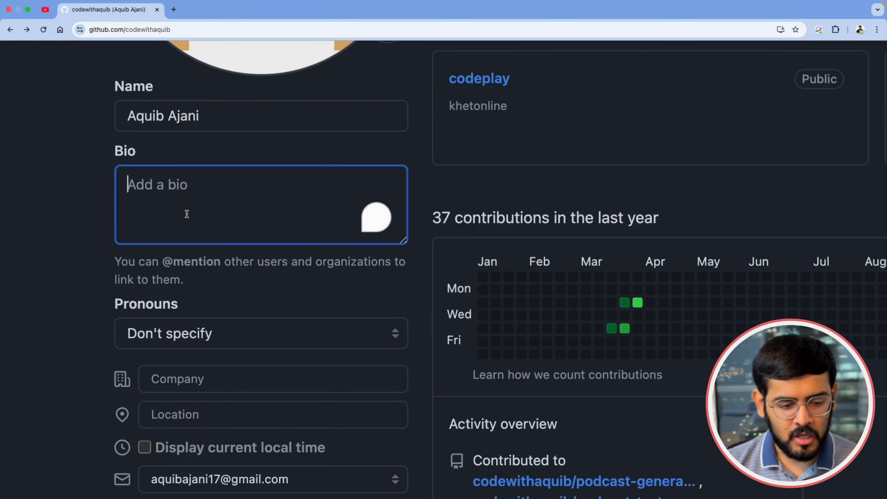
pyautogui.write('T')
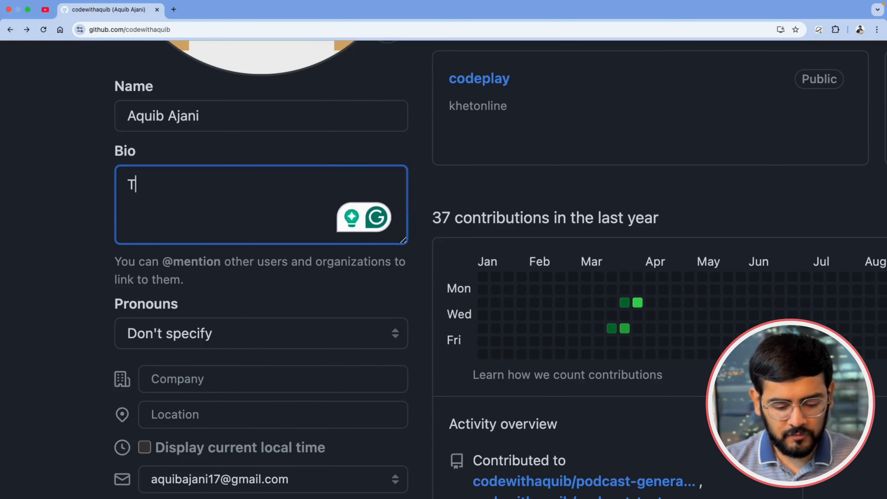
pyautogui.write('his is sample bio')
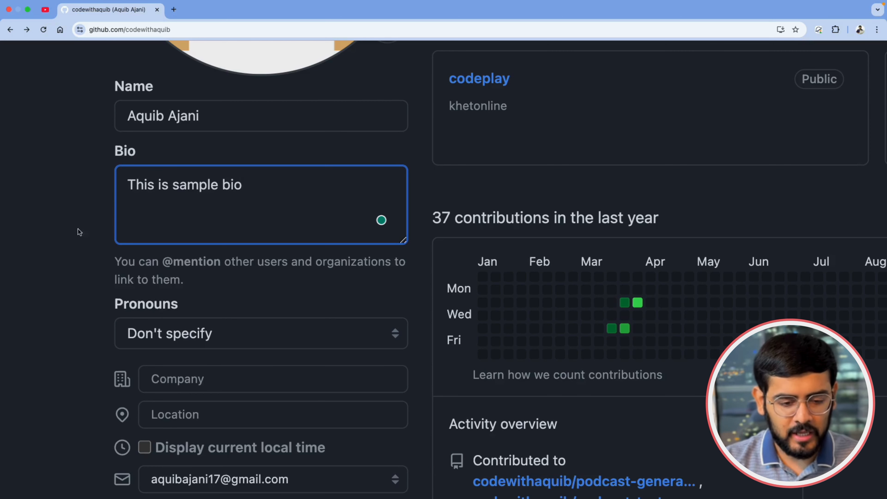
pyautogui.click(105, 217)
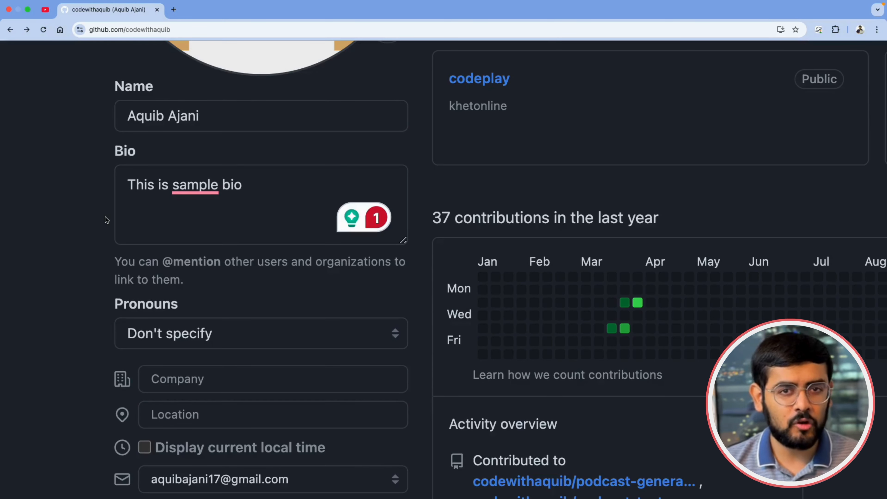
# Set the profile pronouns to he/him.
pyautogui.scroll(-5, 106, 217)
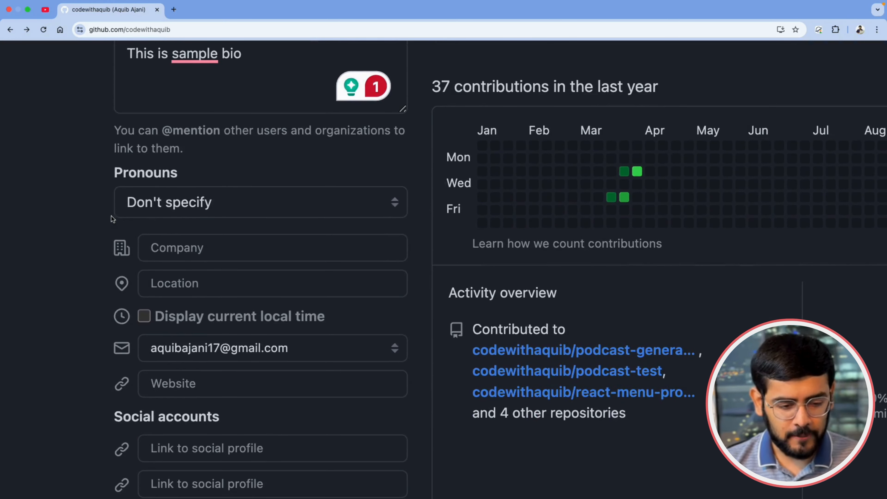
pyautogui.click(150, 206)
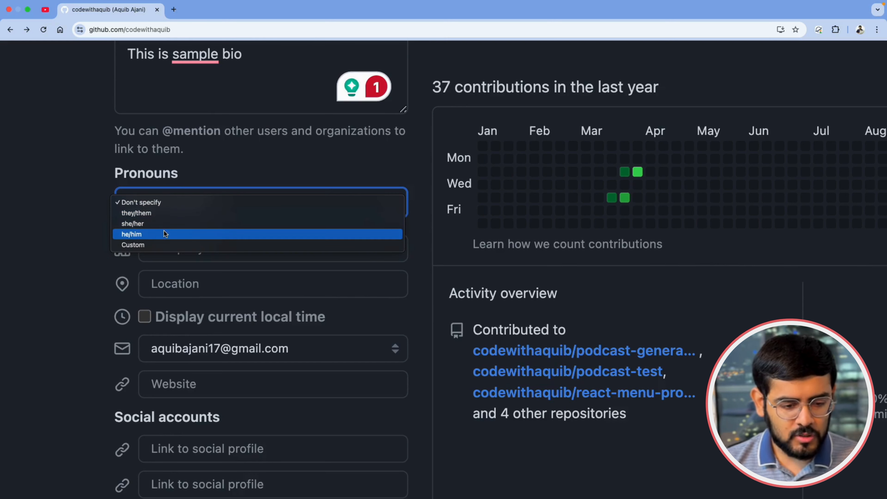
pyautogui.click(164, 233)
# Fill in the company as "Code With Aquib" and the location as "Toronto, Canada" using the saved suggestions.
pyautogui.click(201, 248)
pyautogui.click(219, 275)
pyautogui.click(219, 285)
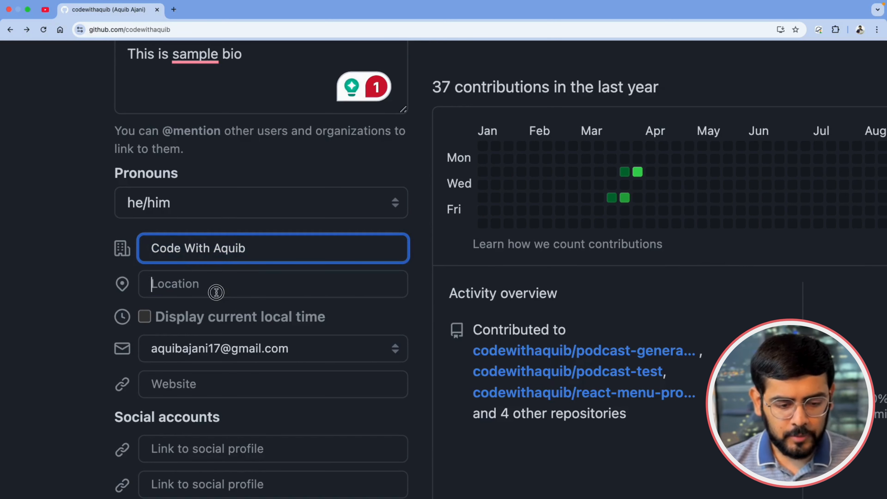
pyautogui.click(220, 312)
pyautogui.scroll(-3, 218, 313)
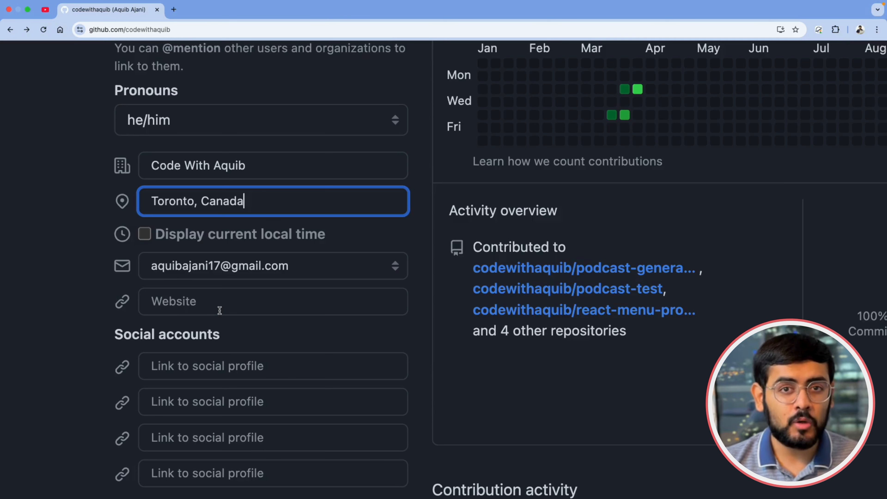
pyautogui.click(220, 311)
pyautogui.click(230, 332)
pyautogui.scroll(-3, 228, 314)
pyautogui.click(228, 311)
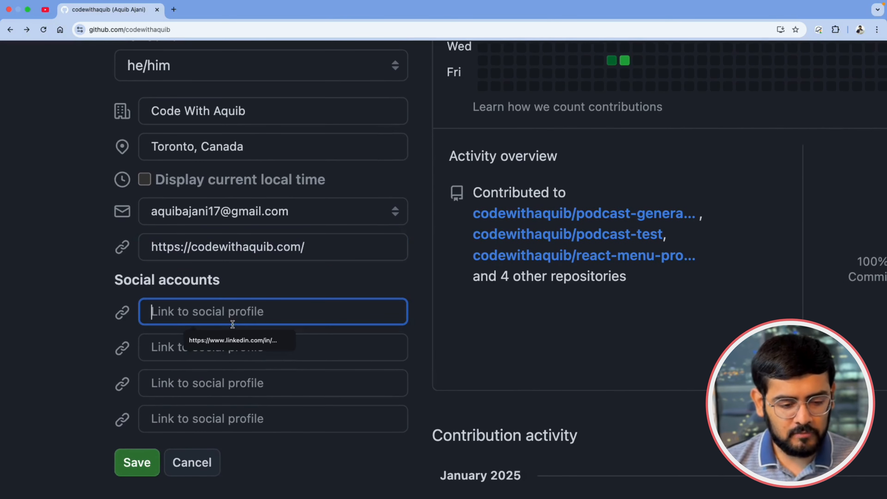
pyautogui.click(238, 334)
pyautogui.click(237, 340)
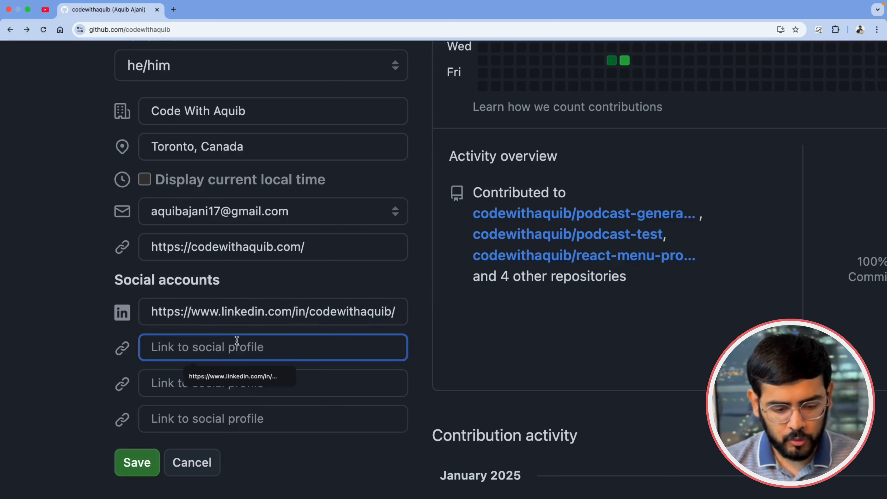
pyautogui.write('https://')
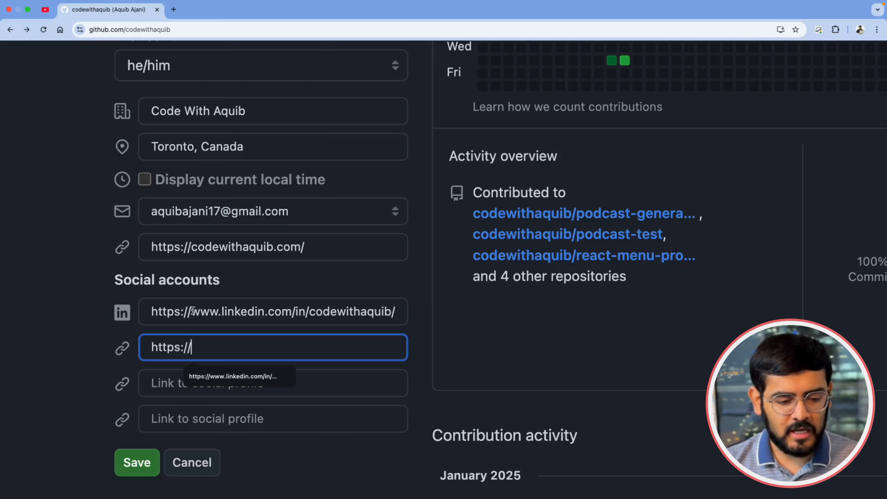
pyautogui.moveTo(192, 311); pyautogui.dragTo(331, 312)
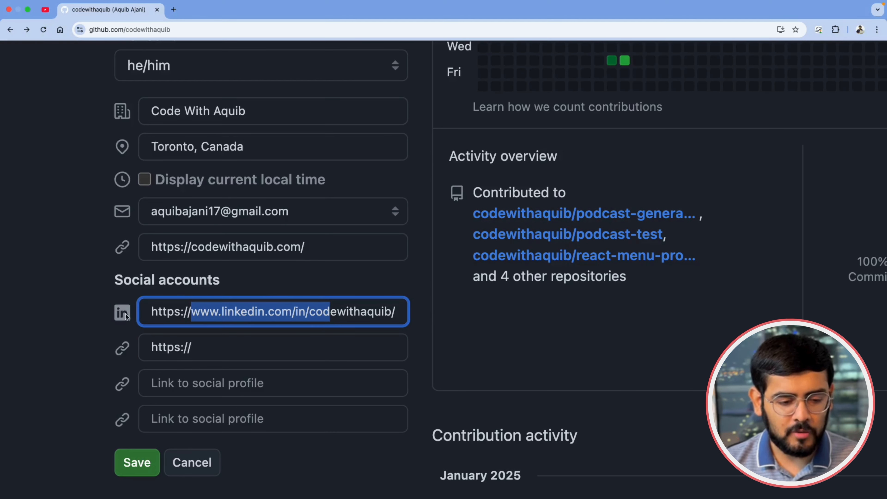
pyautogui.click(218, 347)
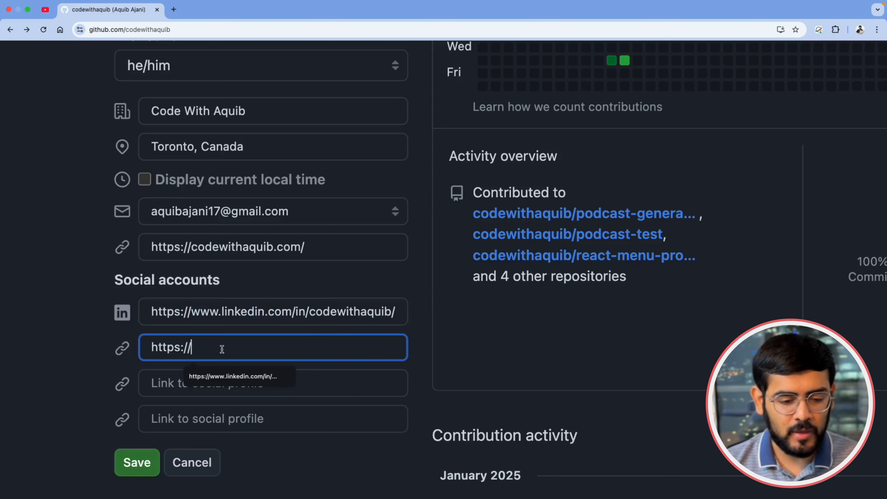
pyautogui.write('www.in')
pyautogui.write('st')
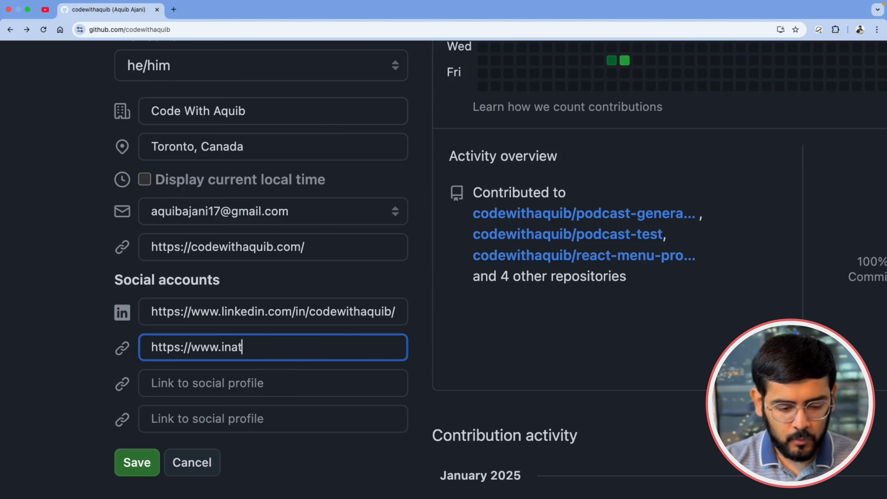
pyautogui.press('BackSpace')
pyautogui.press('BackSpace')
pyautogui.write('stag')
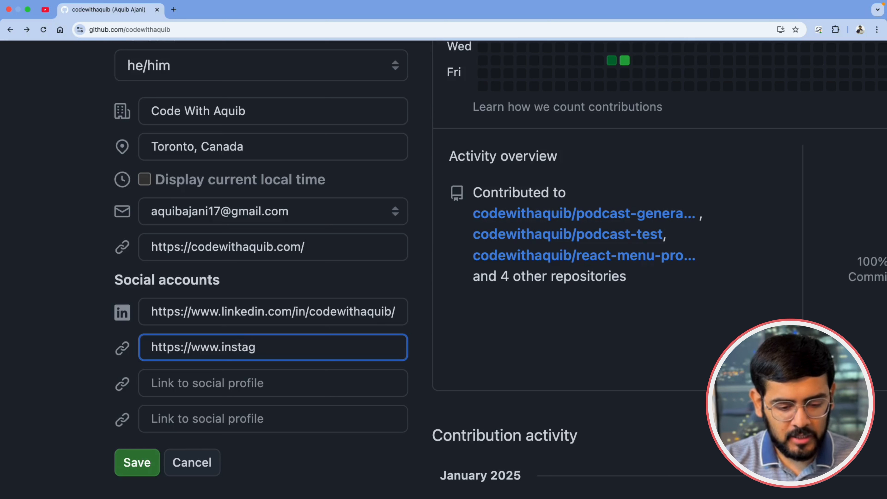
pyautogui.write('ram.com/')
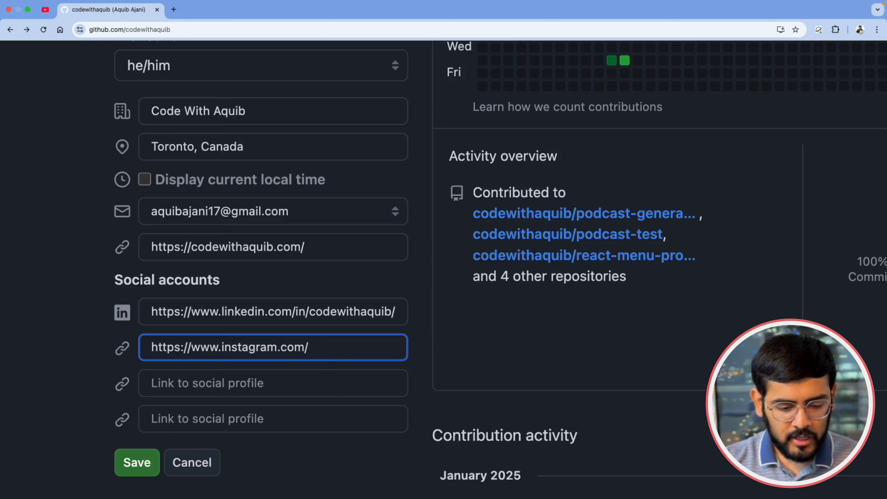
pyautogui.write('codewithaquib')
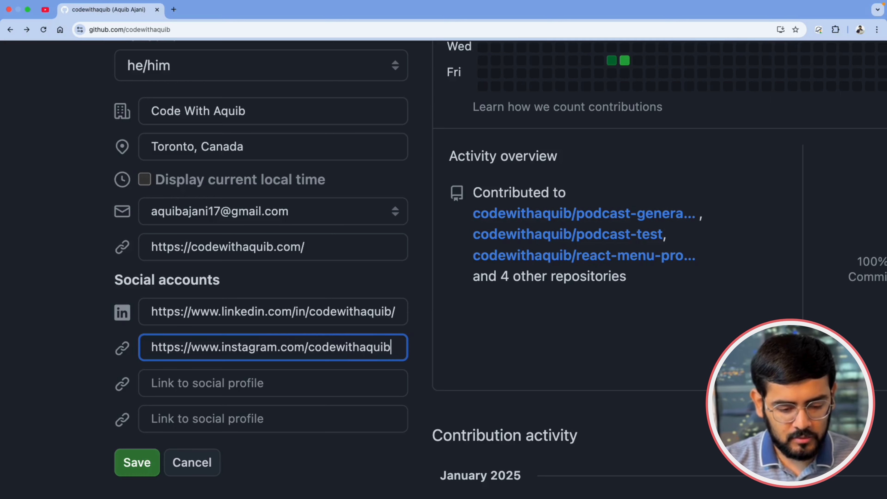
pyautogui.click(84, 355)
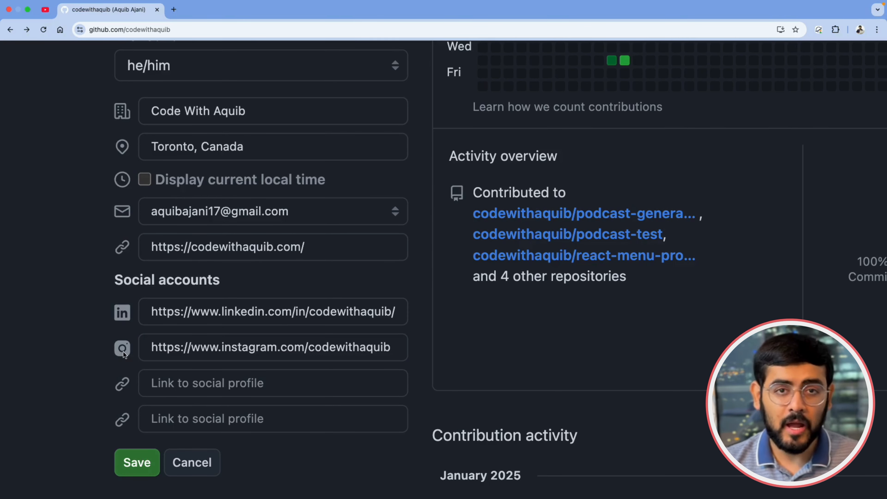
# Save the edited profile details and review them on the profile page.
pyautogui.click(150, 463)
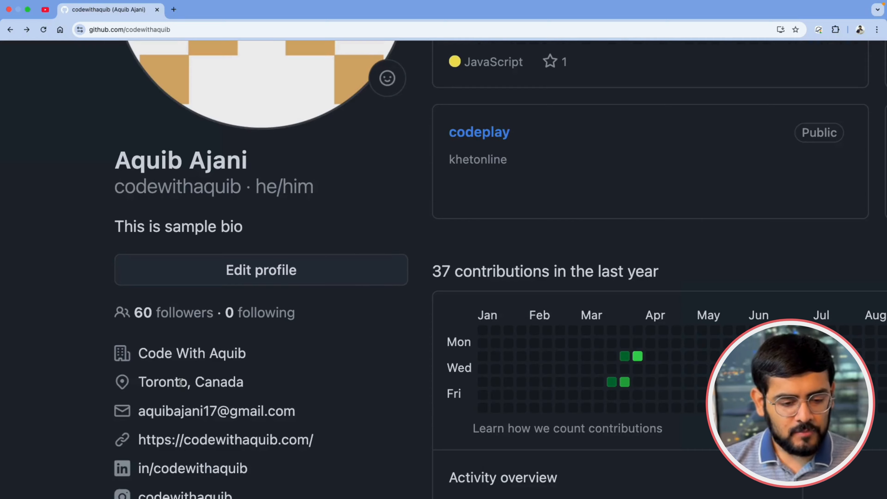
pyautogui.scroll(-5, 181, 382)
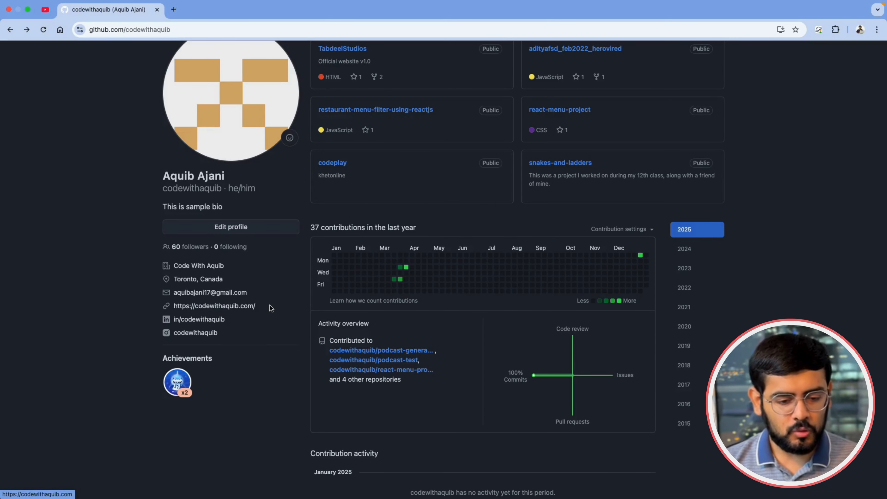
pyautogui.scroll(3, 270, 305)
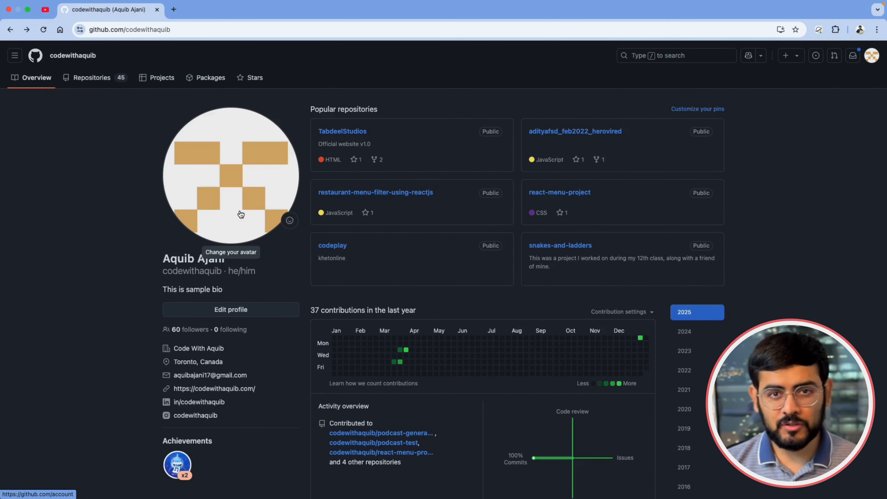
# Open the public profile settings through the avatar and examine the private contributions and achievements display options.
pyautogui.click(230, 203)
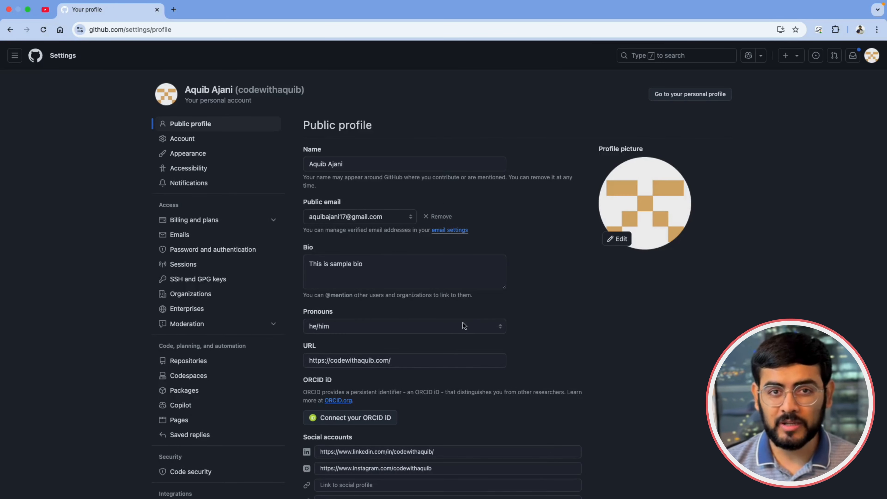
pyautogui.scroll(-12, 534, 347)
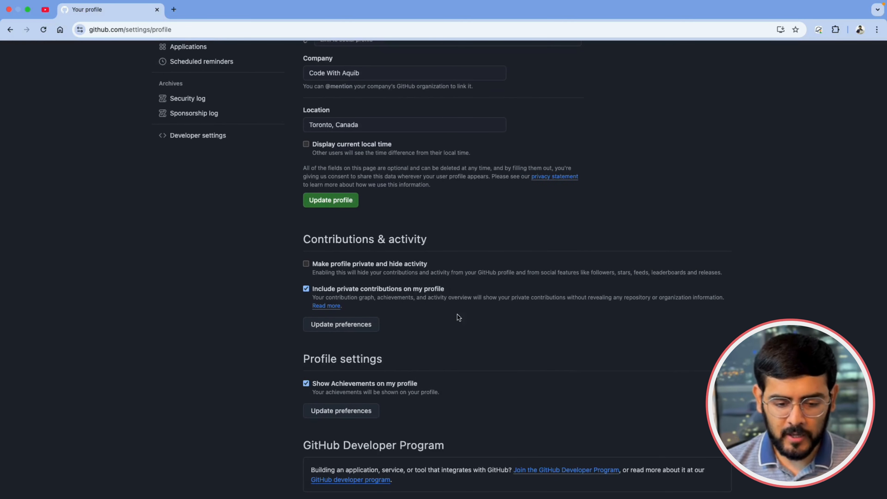
pyautogui.moveTo(302, 239); pyautogui.dragTo(470, 241)
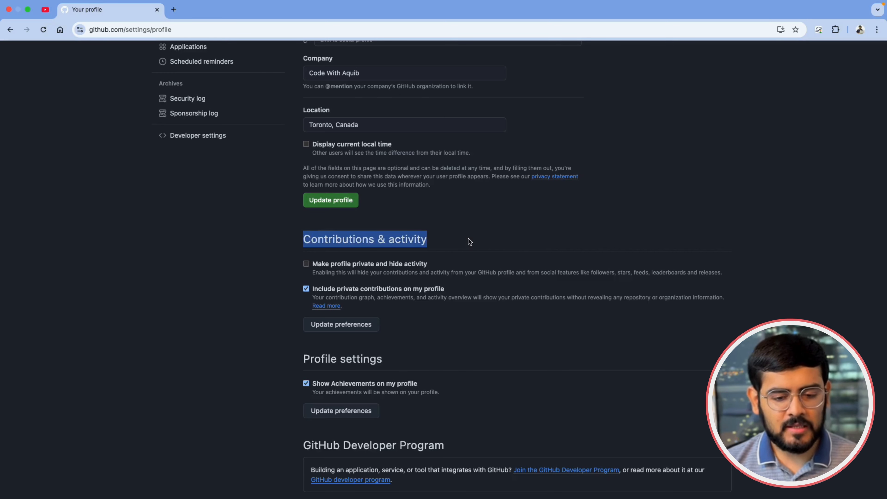
pyautogui.scroll(-2, 468, 238)
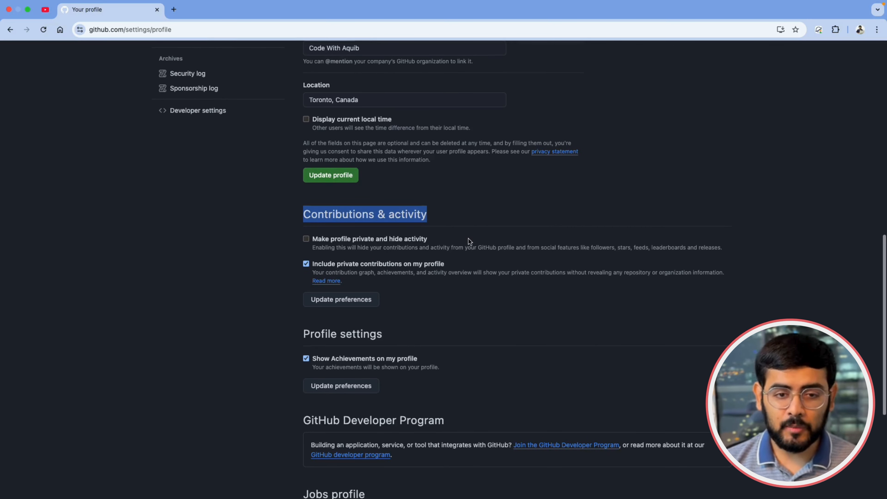
pyautogui.click(319, 268)
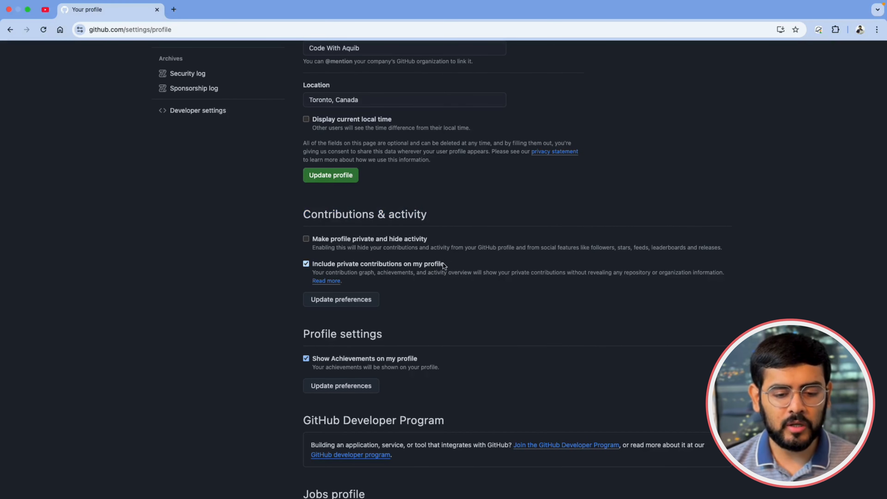
pyautogui.moveTo(444, 265); pyautogui.dragTo(360, 265)
pyautogui.click(445, 321)
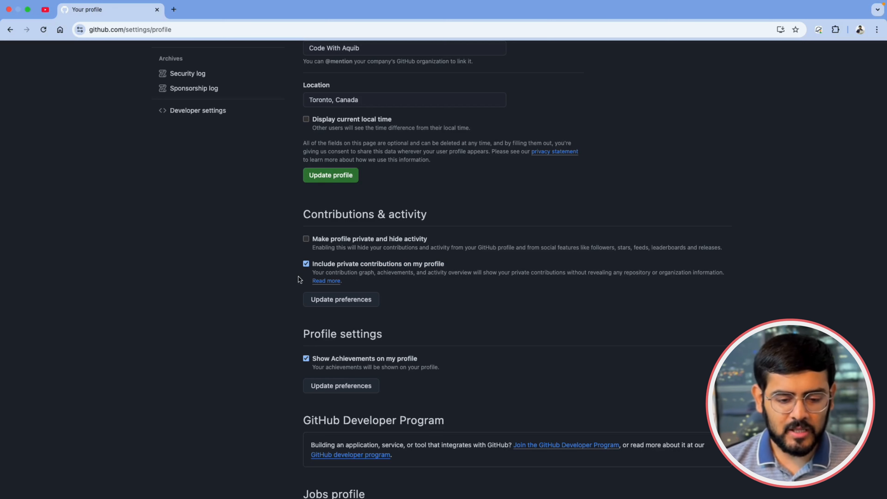
pyautogui.scroll(-4, 299, 280)
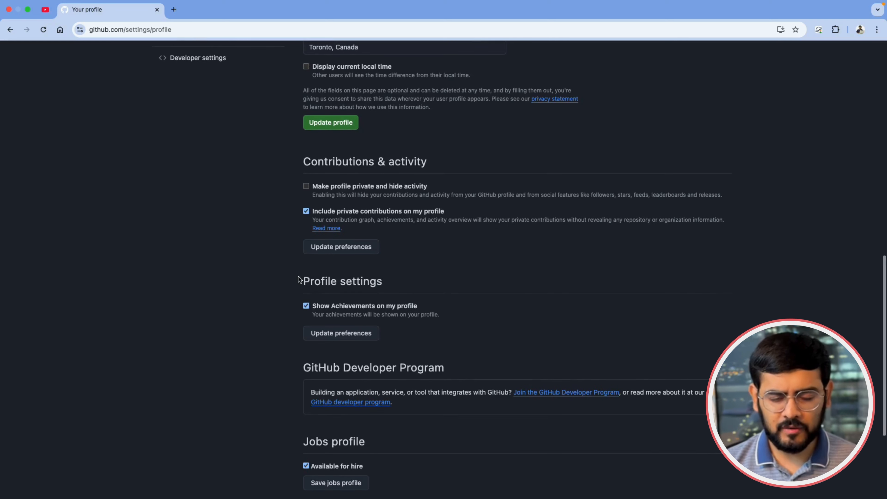
pyautogui.moveTo(312, 306); pyautogui.dragTo(434, 308)
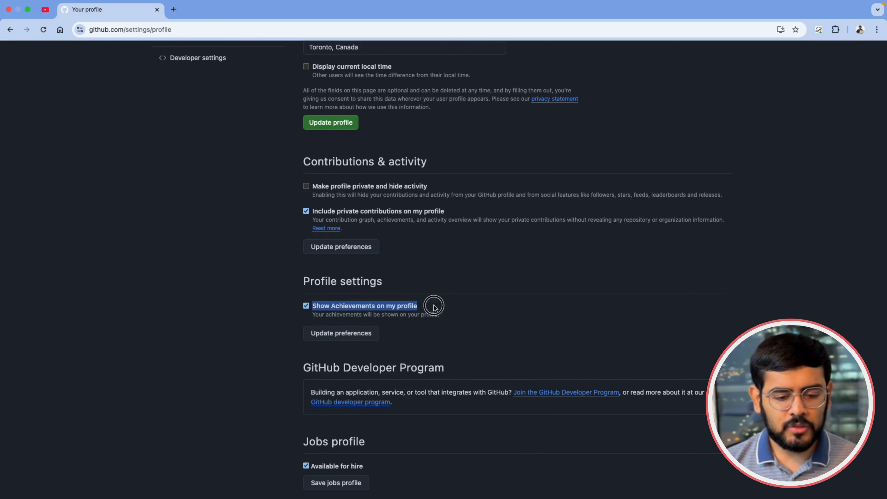
pyautogui.click(435, 308)
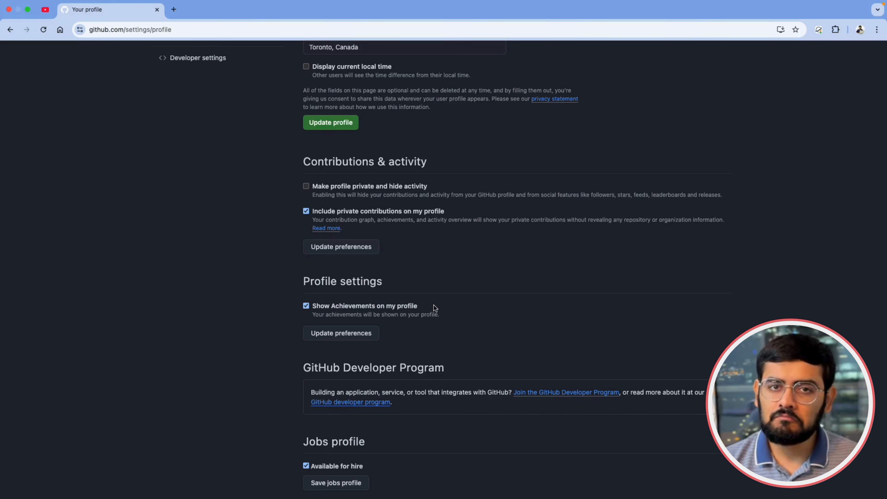
# Examine the remaining public profile settings down to the Jobs profile and Trending settings sections.
pyautogui.scroll(-1, 434, 306)
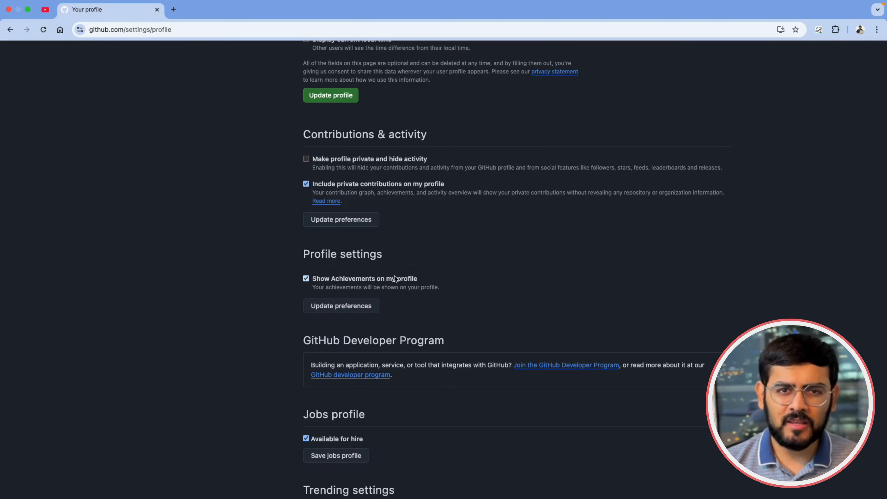
pyautogui.scroll(-4, 395, 278)
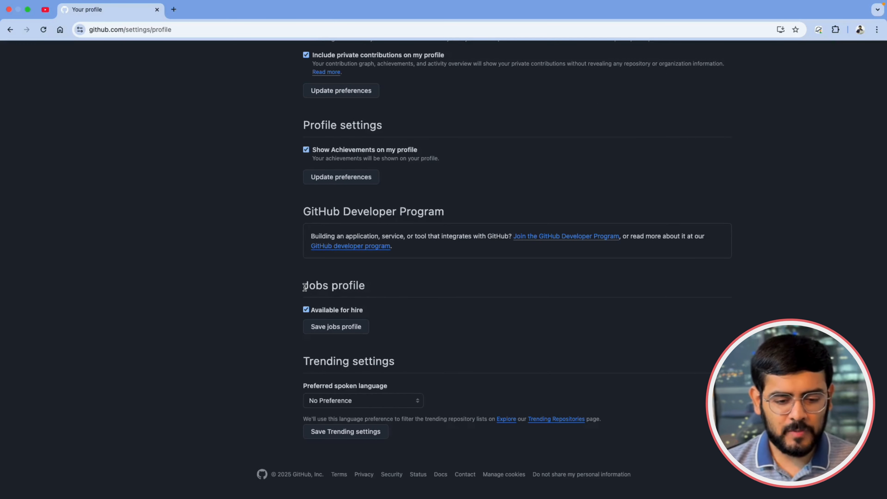
pyautogui.moveTo(305, 287); pyautogui.dragTo(402, 291)
pyautogui.click(403, 291)
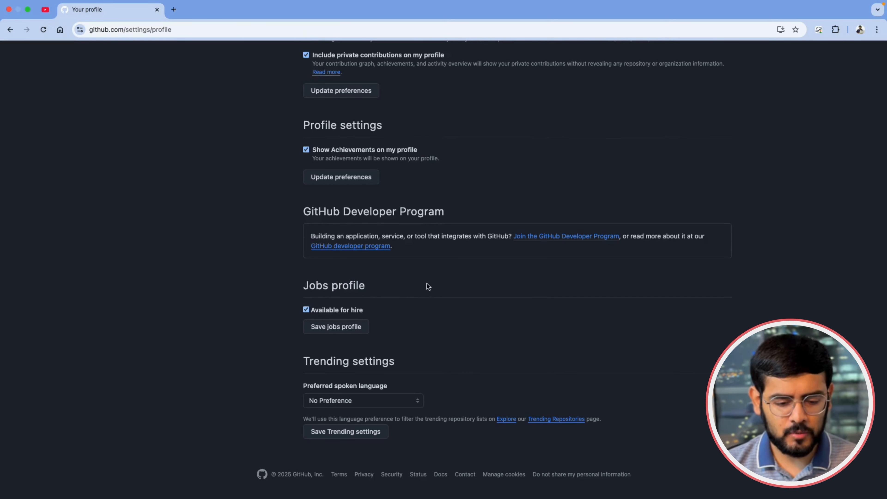
# Upload Profile Photo.png from the Pictures folder and set it as the new profile picture.
pyautogui.scroll(15, 427, 284)
pyautogui.click(616, 238)
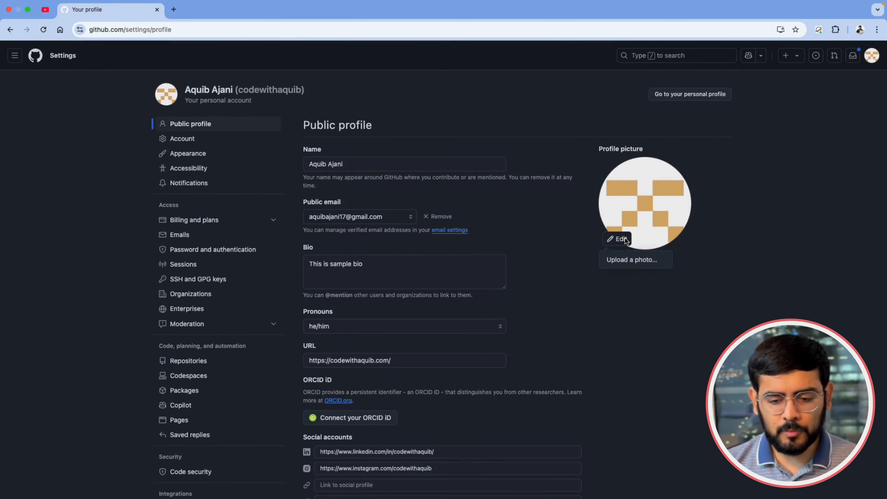
pyautogui.click(632, 259)
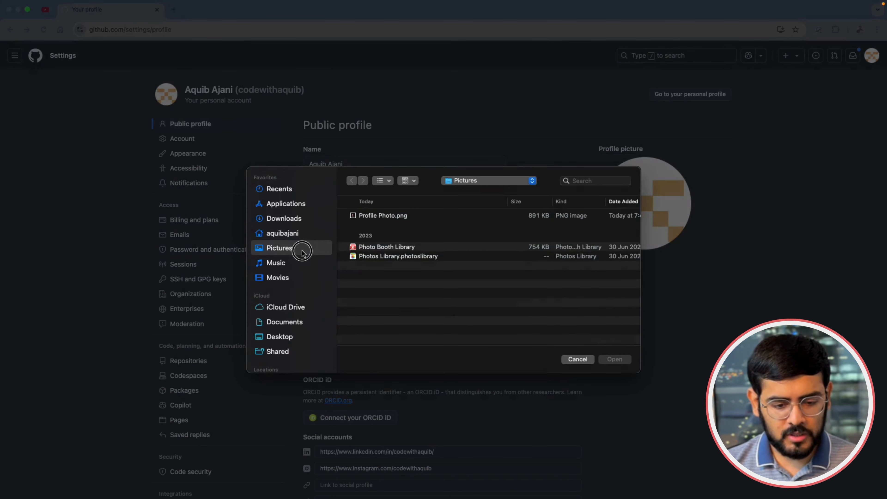
pyautogui.click(414, 216)
pyautogui.click(618, 359)
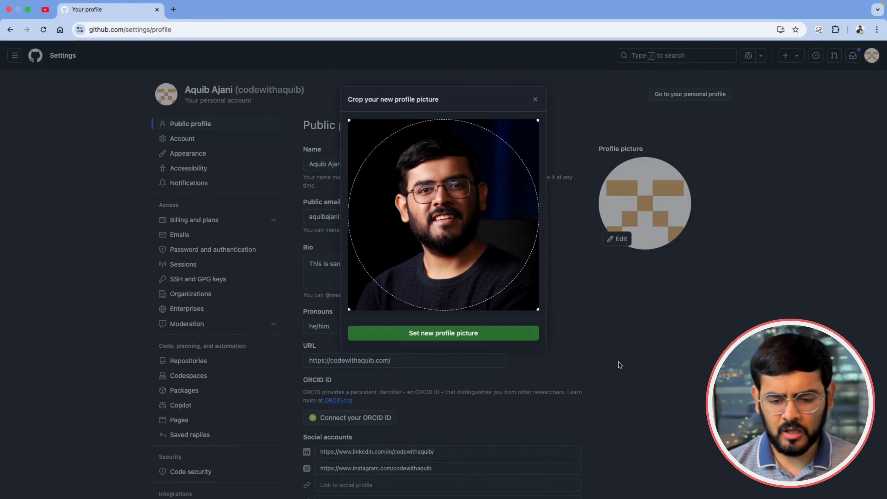
pyautogui.click(505, 330)
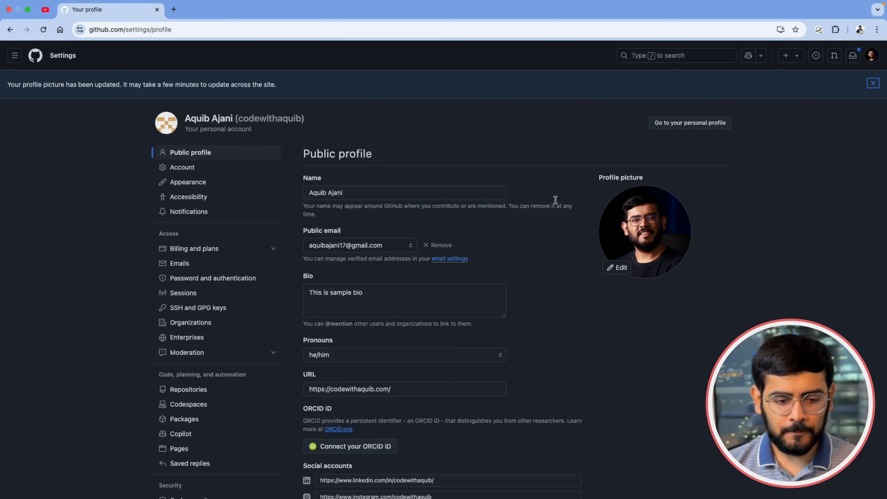
# Compare the profile picture on the personal profile page with the one in the public profile settings.
pyautogui.click(688, 124)
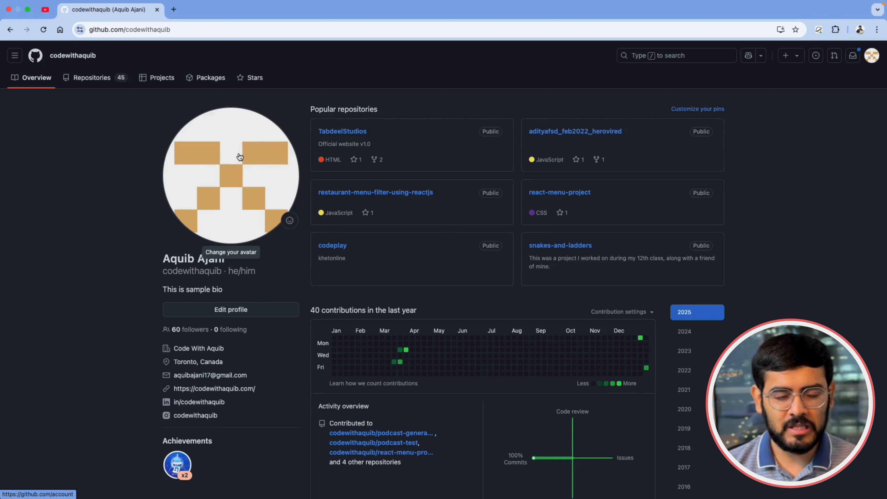
pyautogui.click(247, 155)
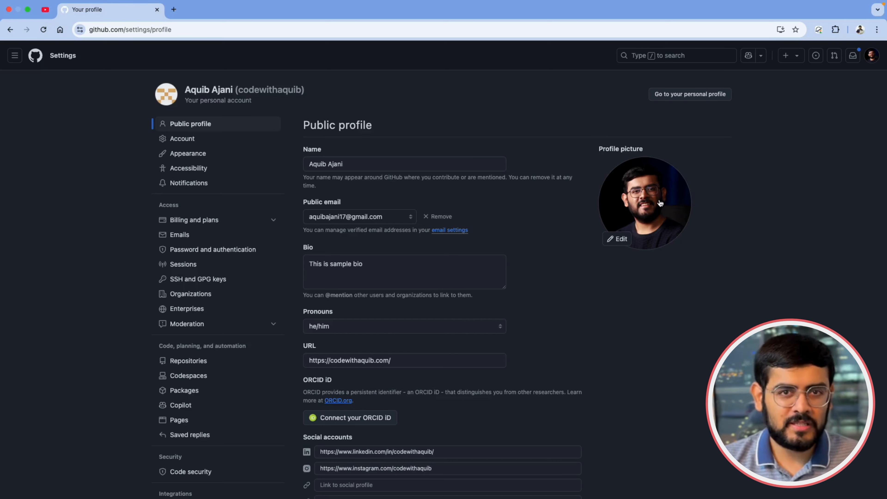
pyautogui.click(708, 96)
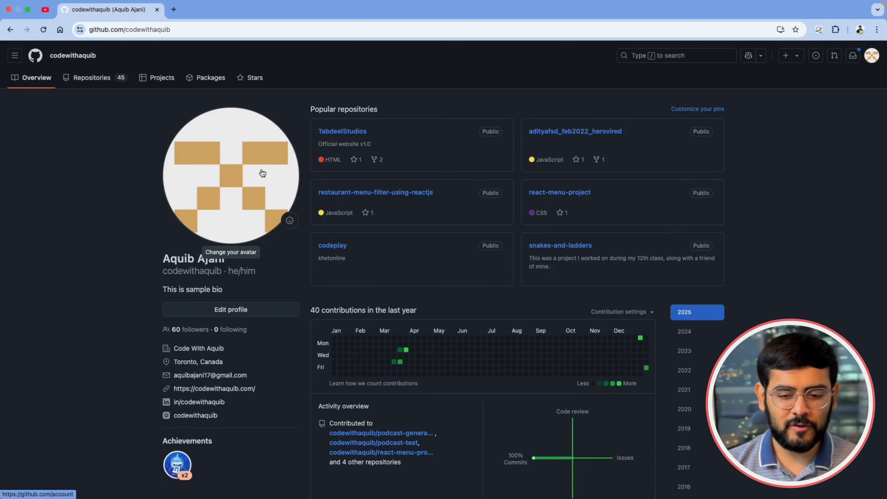
# Pin react-menu-project, restaurant-menu-filter-using-reactjs, contact-management-app-using-expressjs and mongodb-crud-task-manager to the profile and save the pins.
pyautogui.scroll(5, 719, 103)
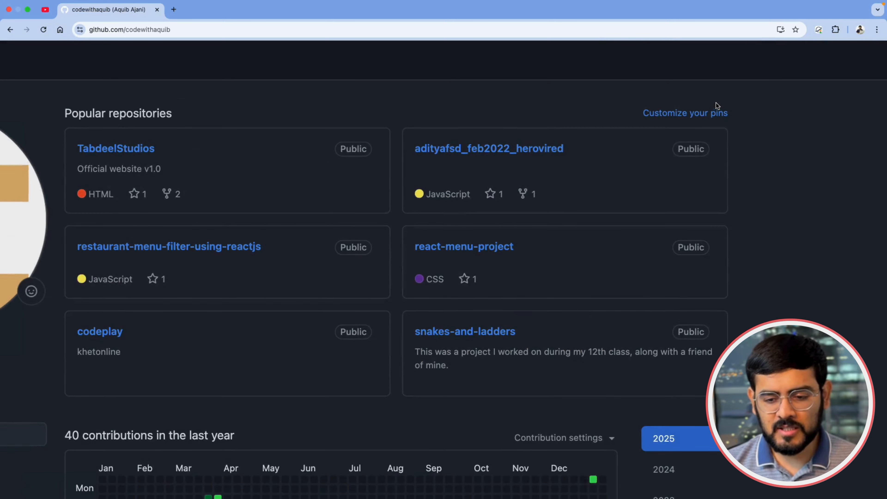
pyautogui.scroll(2, 698, 113)
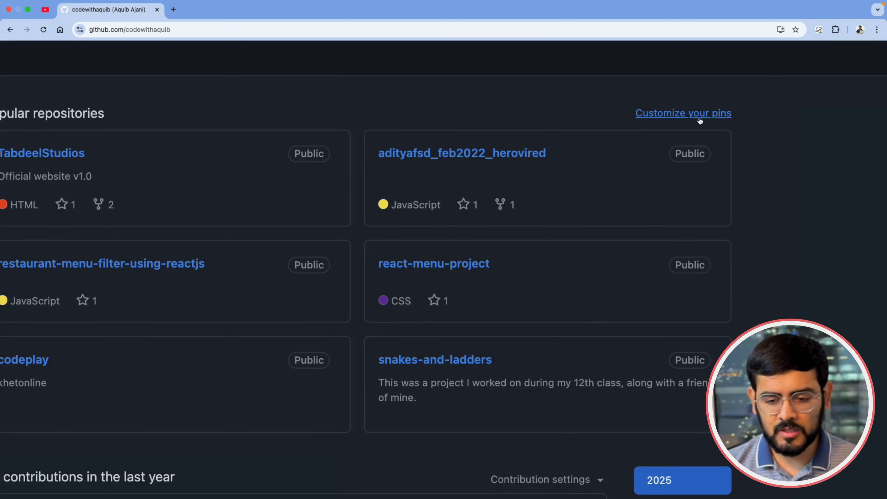
pyautogui.click(674, 116)
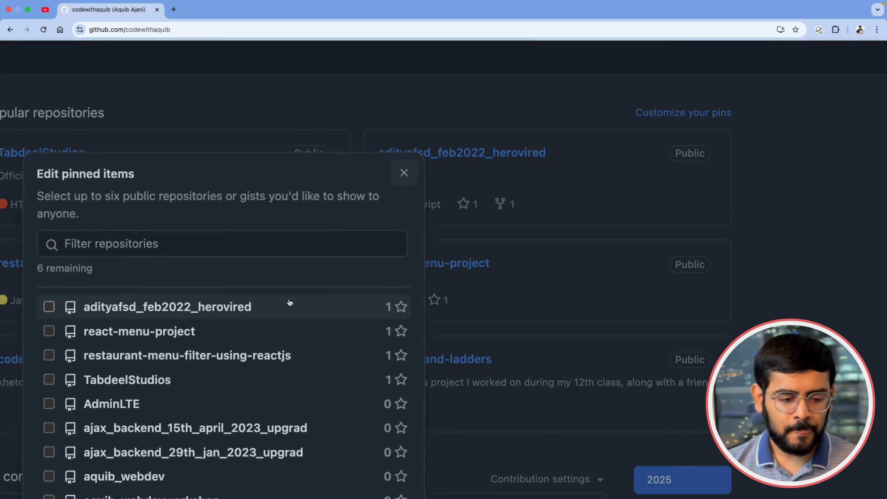
pyautogui.scroll(-7, 289, 303)
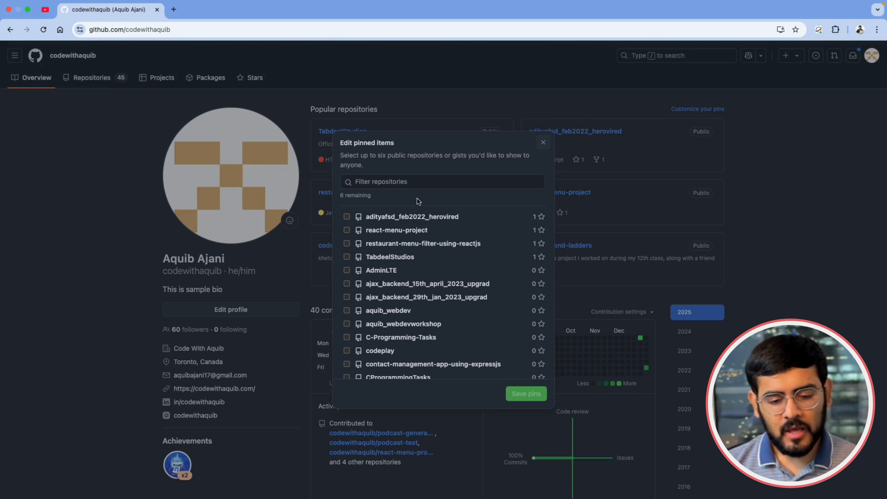
pyautogui.click(417, 230)
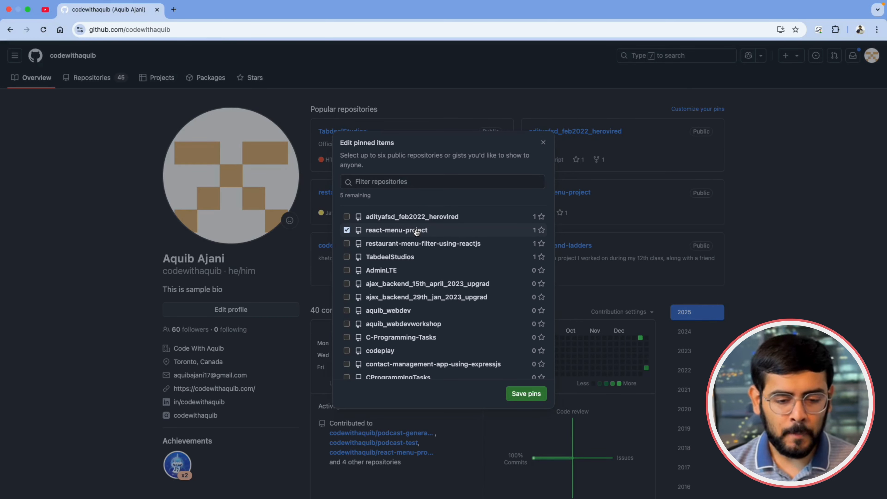
pyautogui.click(420, 247)
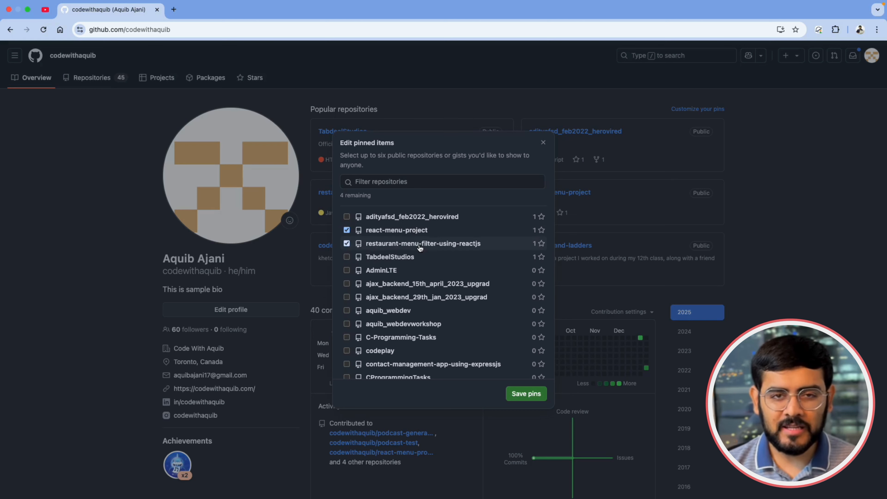
pyautogui.scroll(-2, 430, 340)
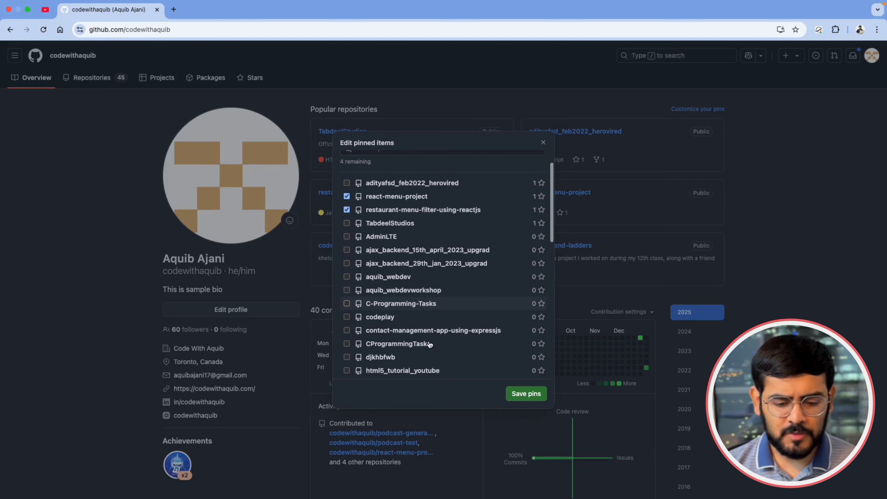
pyautogui.click(443, 332)
pyautogui.scroll(-4, 443, 332)
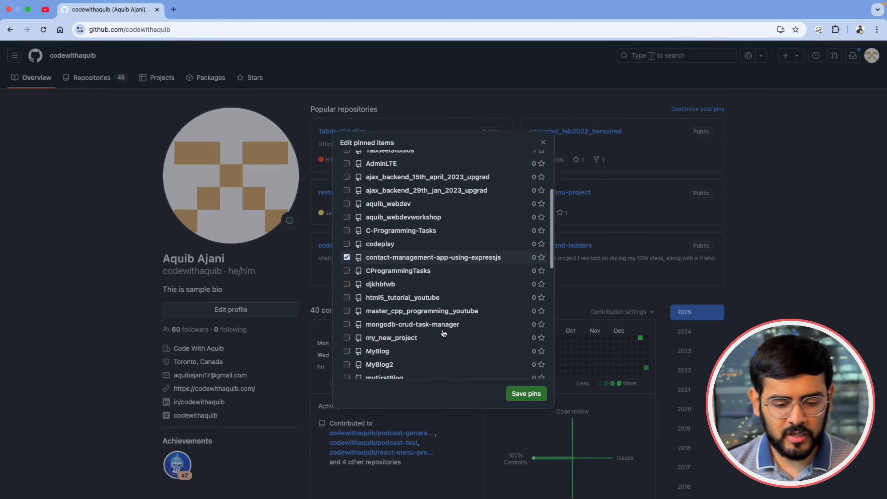
pyautogui.click(443, 328)
pyautogui.click(528, 394)
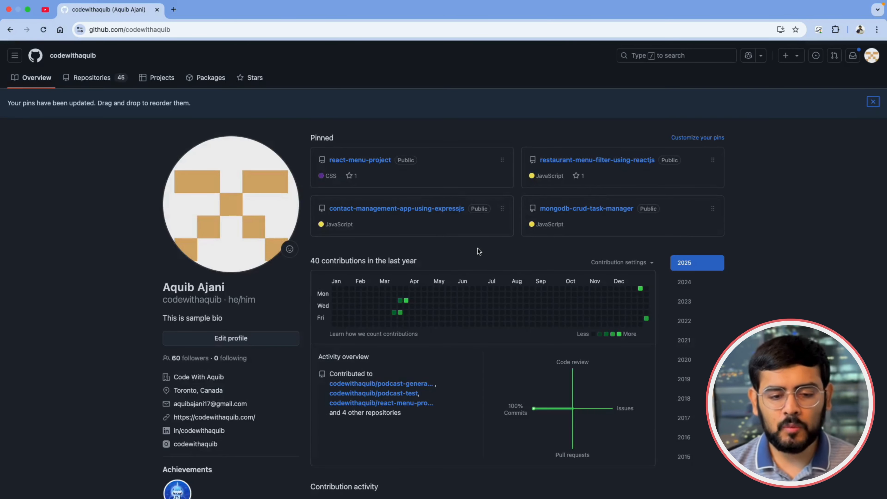
# Review the Pinned section of the profile and reload the page.
pyautogui.moveTo(315, 141); pyautogui.dragTo(361, 141)
pyautogui.click(361, 141)
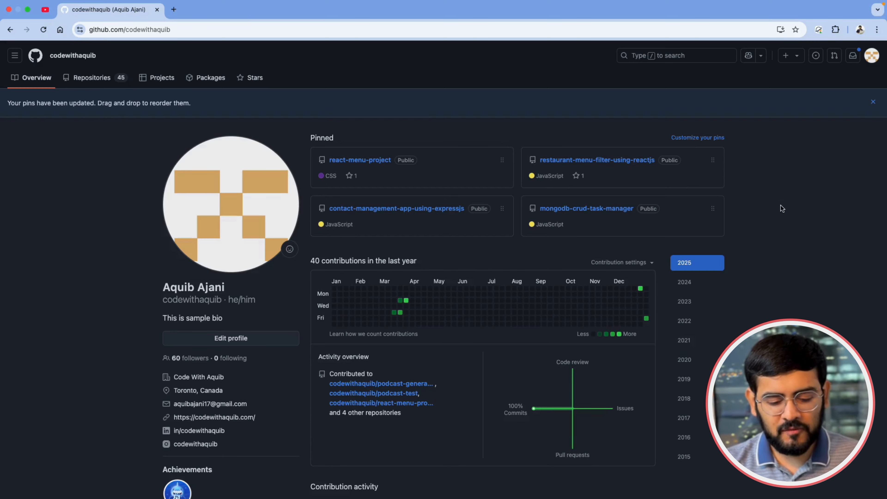
pyautogui.press('super+r')
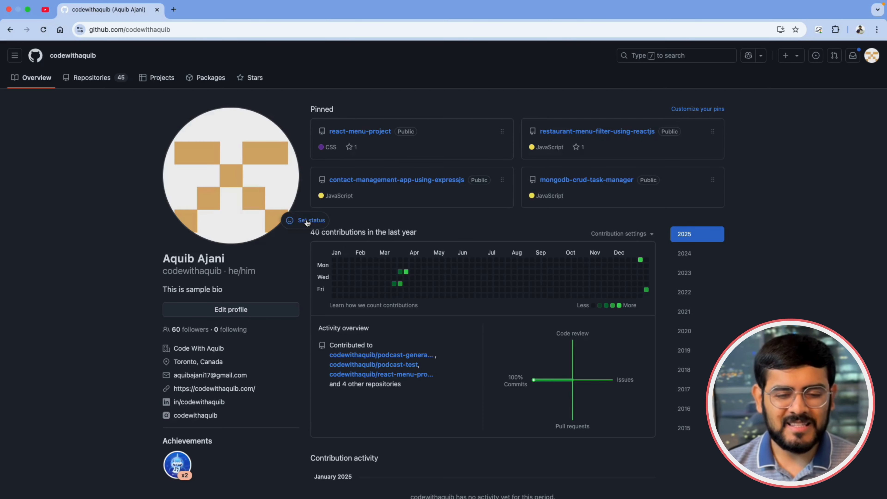
# Set the profile status to the suggested Focusing, without marking the account as busy.
pyautogui.click(311, 220)
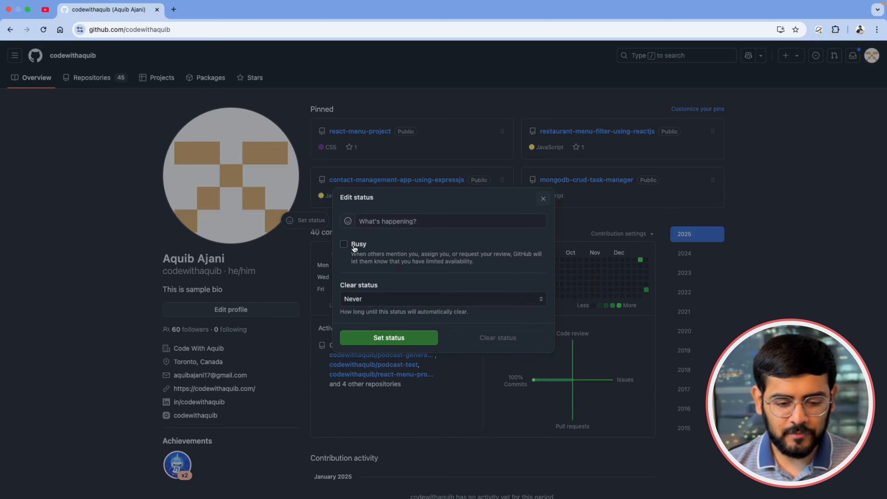
pyautogui.click(352, 245)
pyautogui.click(353, 244)
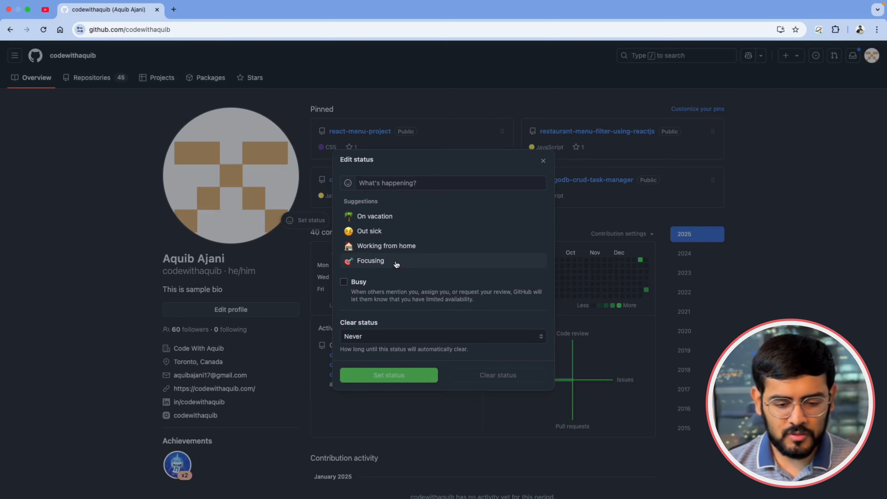
pyautogui.click(408, 261)
pyautogui.click(414, 338)
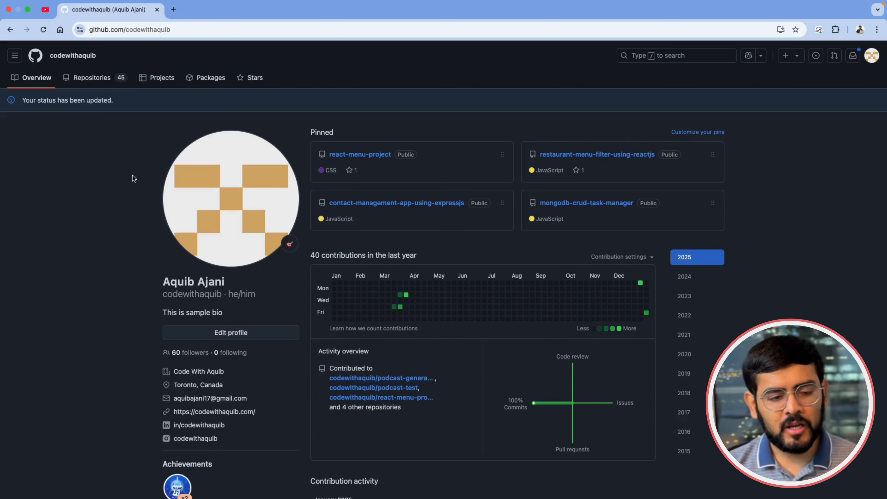
# Start a new repository from the repositories list and name it codewithaquib, matching the account's username.
pyautogui.click(99, 83)
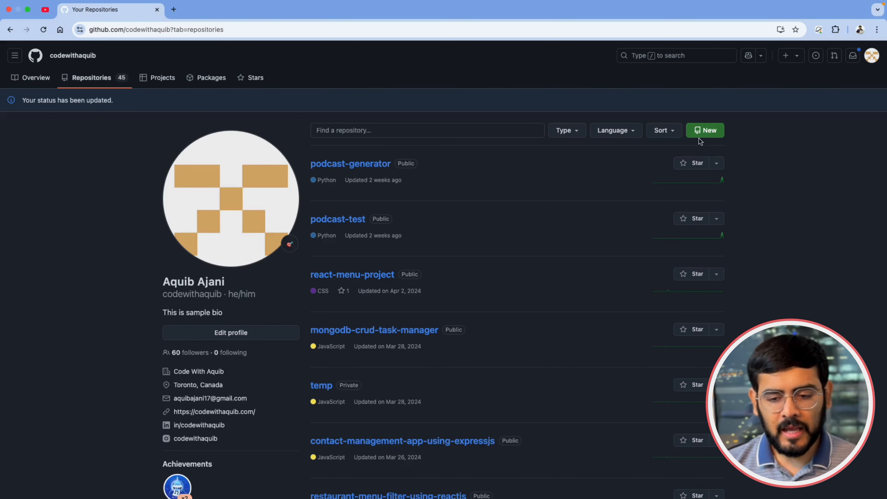
pyautogui.click(710, 136)
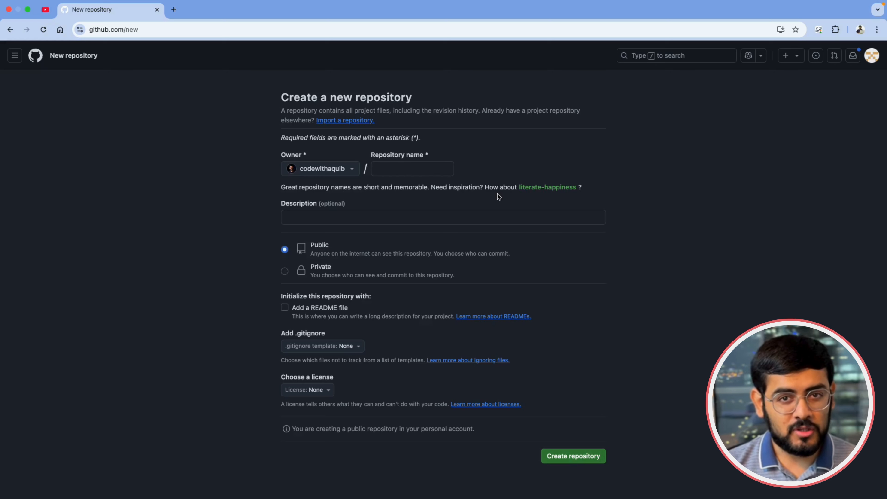
pyautogui.click(409, 169)
pyautogui.write('c')
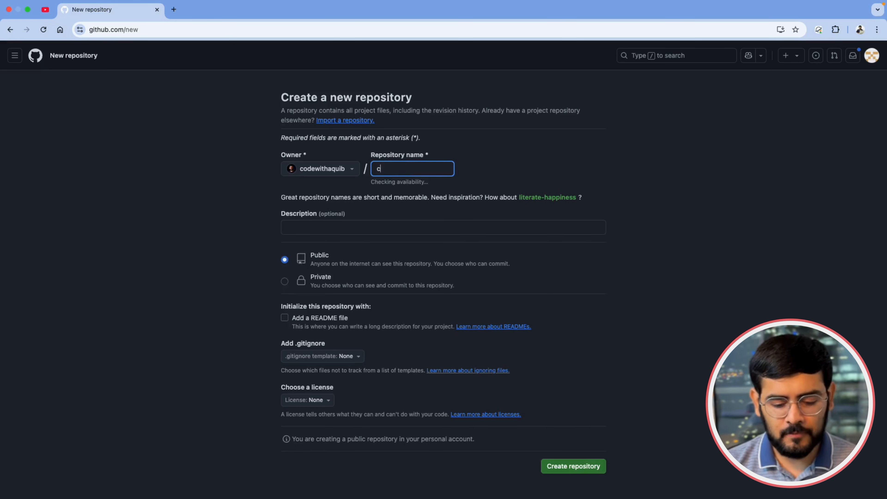
pyautogui.write('odewithaquib')
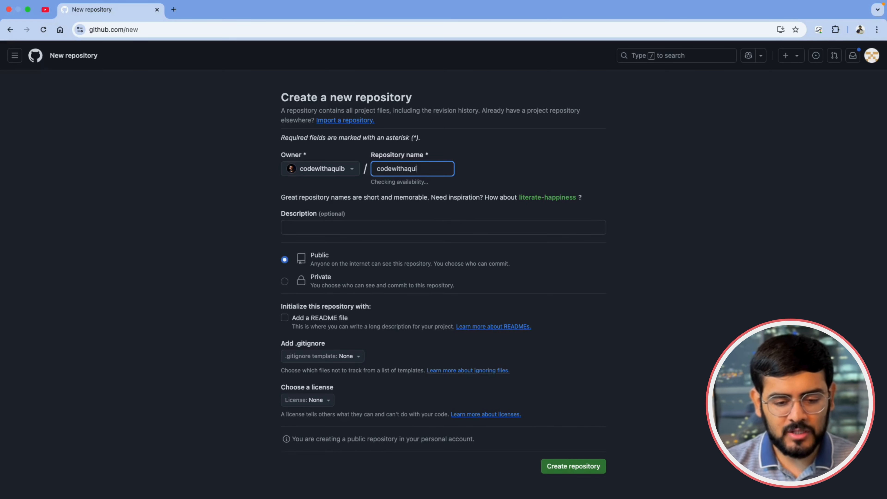
# Read the notice about the special profile repository and check the repository name against the owner name.
pyautogui.click(278, 179)
pyautogui.scroll(5, 278, 179)
pyautogui.hscroll(8, 279, 179)
pyautogui.scroll(-2, 279, 178)
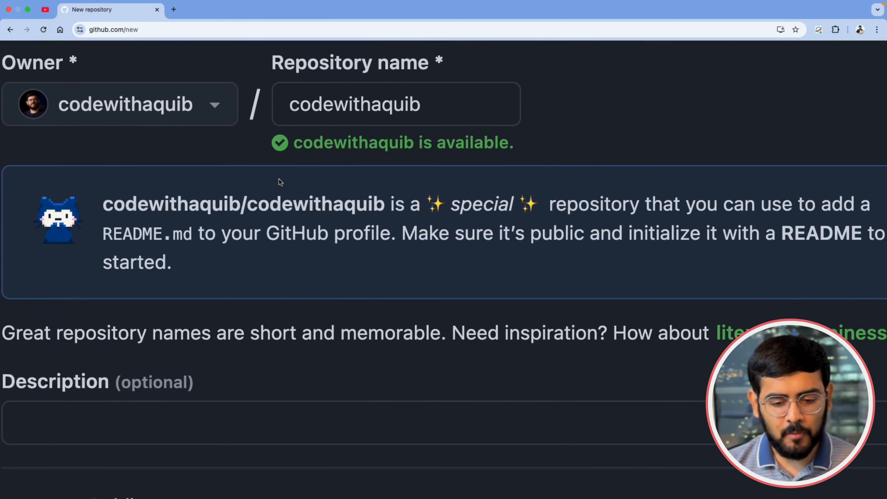
pyautogui.scroll(-2, 270, 186)
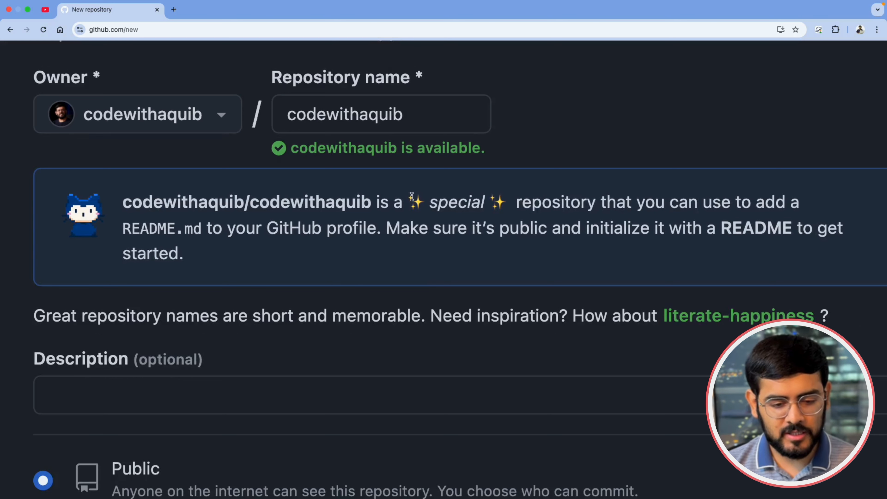
pyautogui.moveTo(376, 202); pyautogui.dragTo(595, 200)
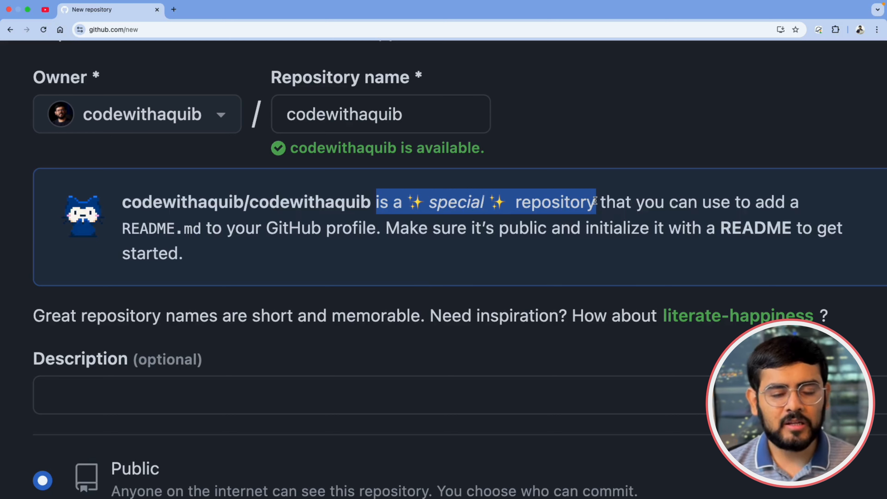
pyautogui.moveTo(267, 228); pyautogui.dragTo(378, 226)
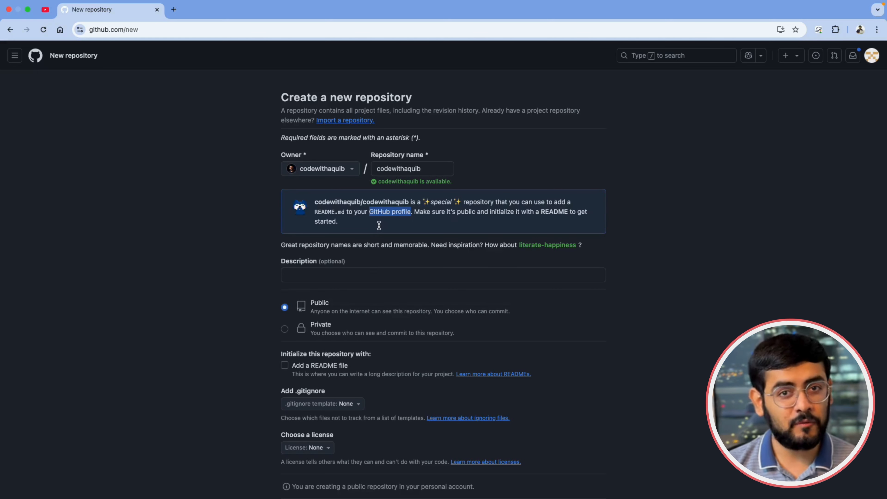
pyautogui.moveTo(438, 170); pyautogui.dragTo(366, 168)
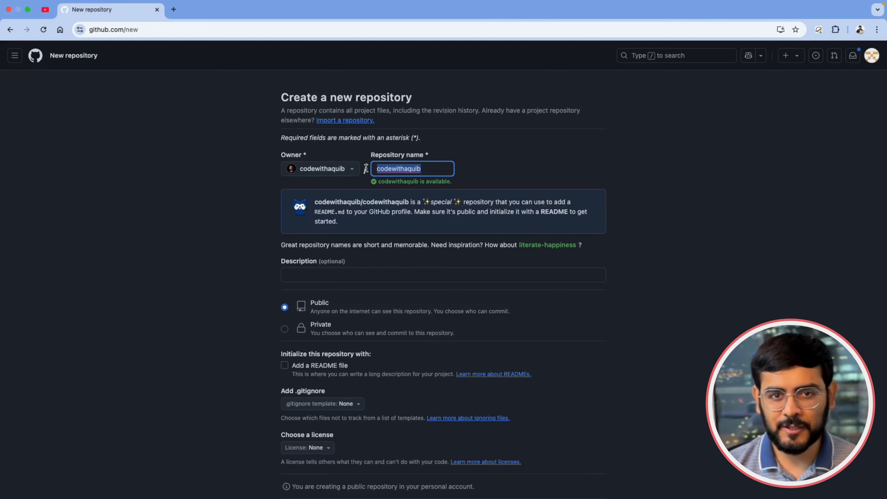
pyautogui.click(429, 167)
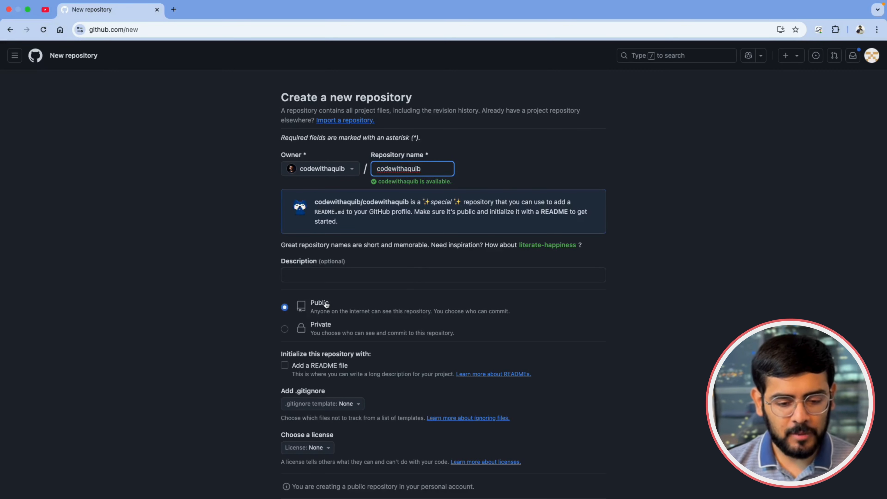
# Choose to initialize the new repository with a README file.
pyautogui.scroll(-3, 329, 304)
pyautogui.click(285, 273)
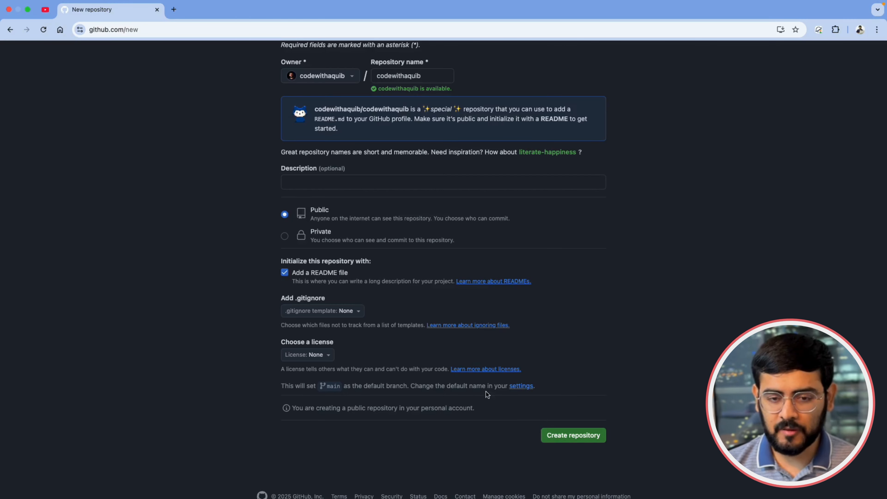
# Create the public repository with its README and look over the greeting in the generated file.
pyautogui.click(590, 437)
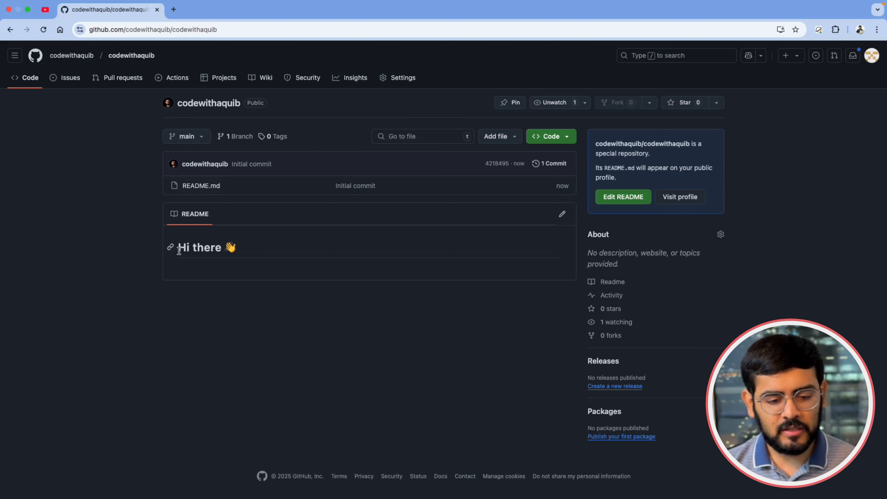
pyautogui.moveTo(177, 247); pyautogui.dragTo(267, 251)
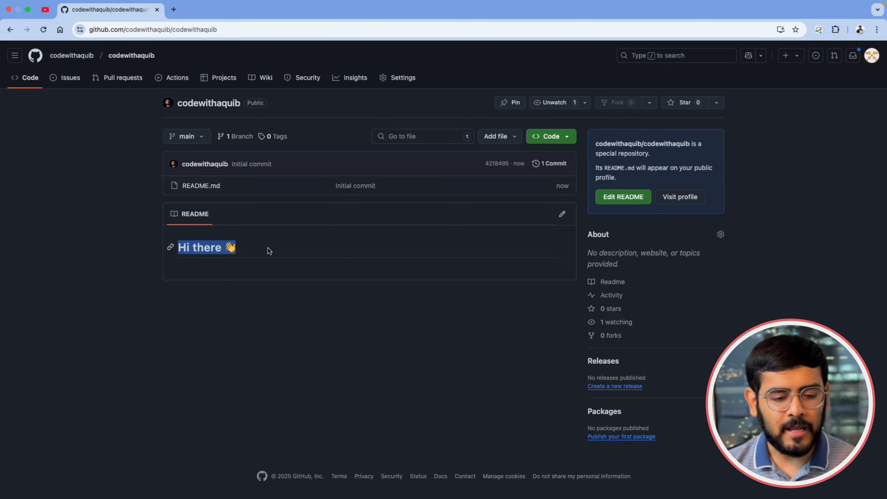
pyautogui.click(305, 325)
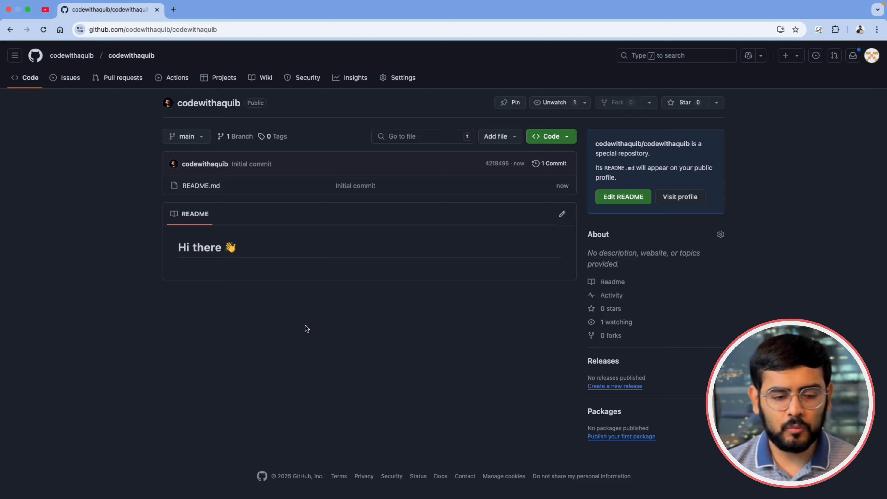
# Open README.md for editing and examine the template section enclosed in comment markers.
pyautogui.click(562, 214)
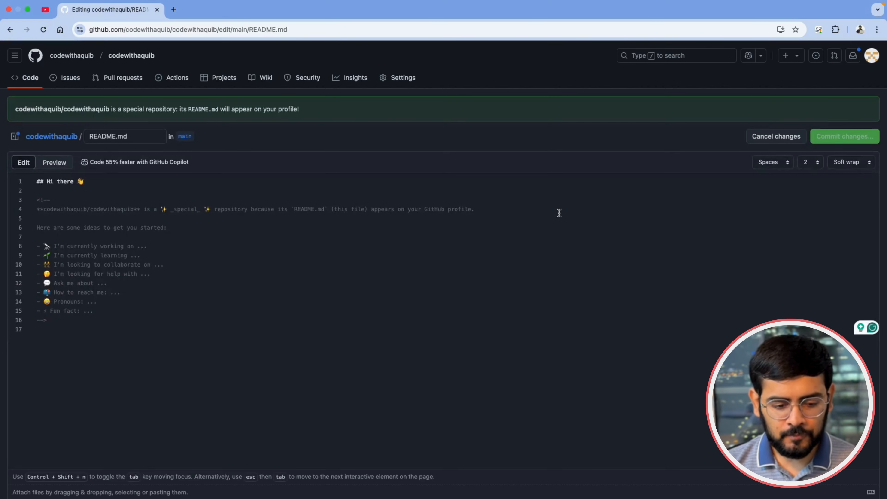
pyautogui.scroll(4, 133, 251)
pyautogui.hscroll(-3, 133, 252)
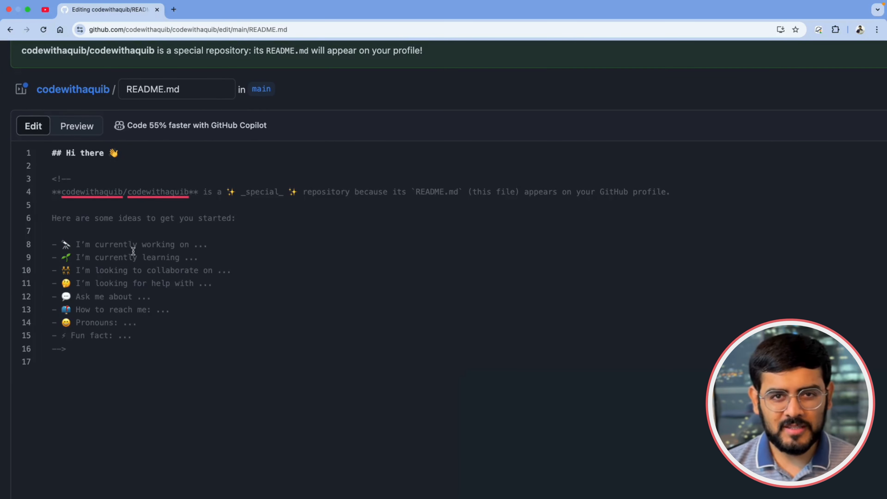
pyautogui.moveTo(72, 179); pyautogui.dragTo(49, 179)
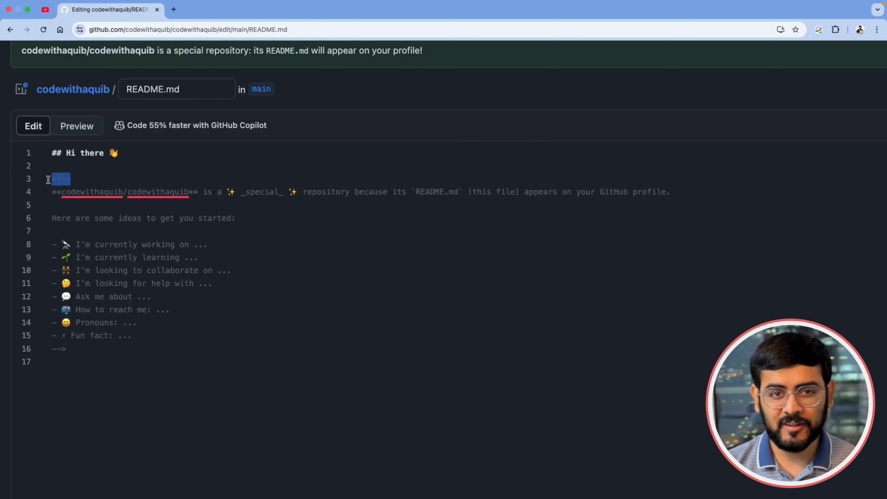
pyautogui.moveTo(80, 344); pyautogui.dragTo(43, 166)
# Uncomment the README template by deleting the opening <!-- and closing --> markers along with the empty last line.
pyautogui.click(82, 180)
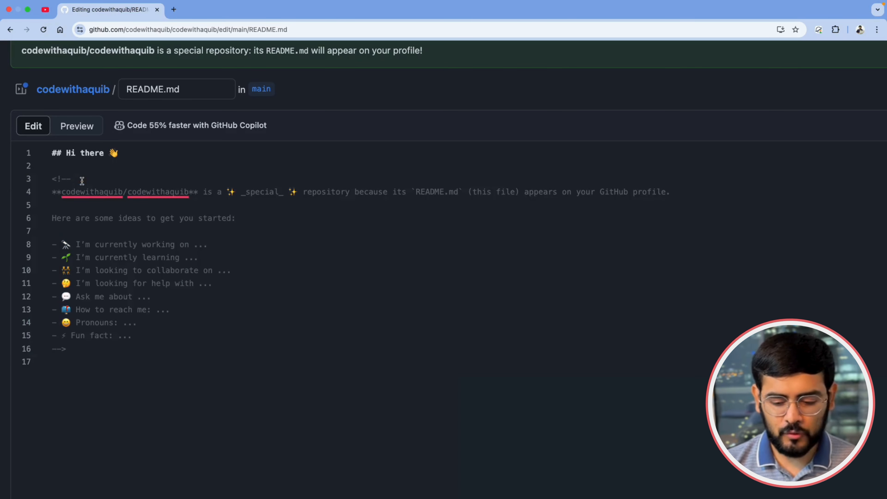
pyautogui.press('BackSpace')
pyautogui.press('BackSpace')
pyautogui.press('BackSpace')
pyautogui.press('BackSpace')
pyautogui.click(70, 337)
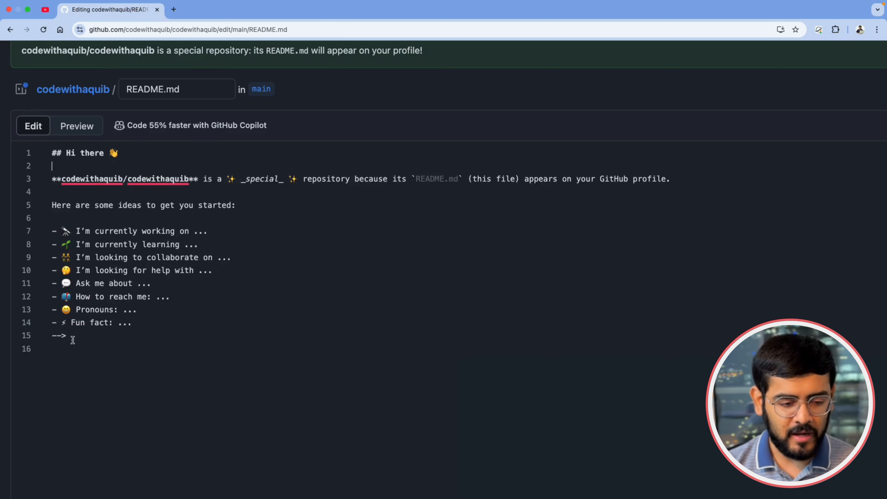
pyautogui.press('BackSpace')
pyautogui.press('BackSpace')
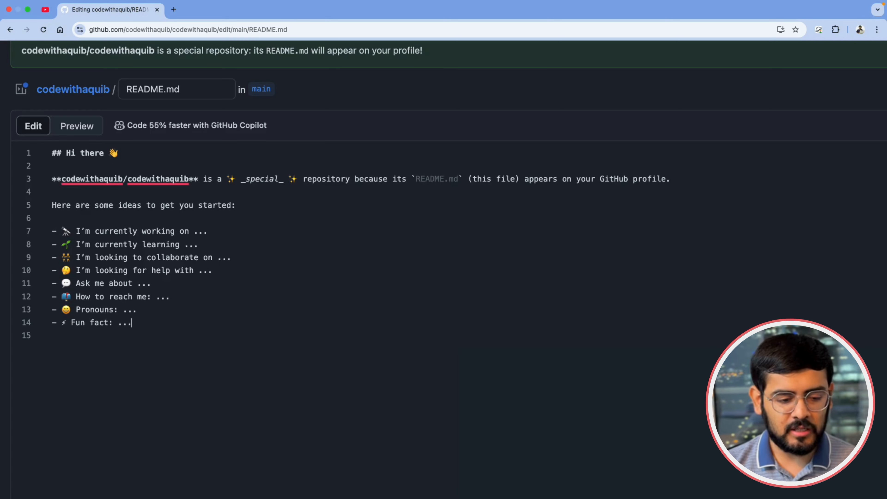
pyautogui.press('BackSpace')
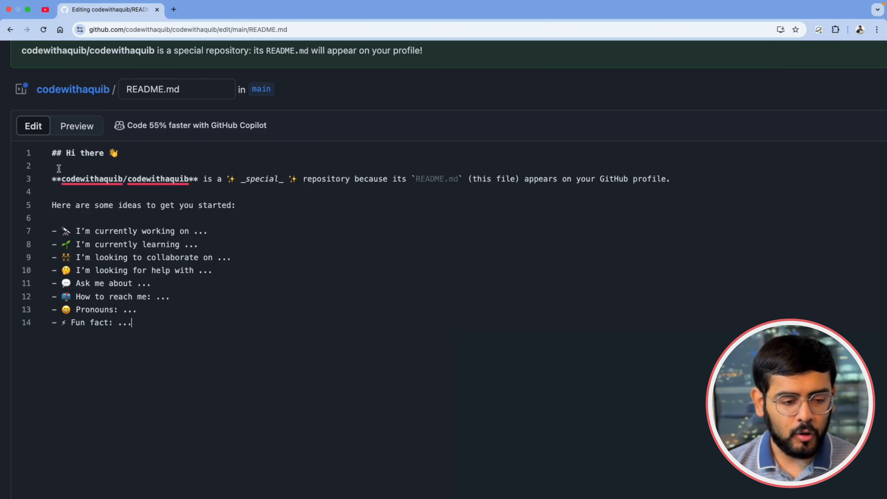
# Commit the README edit directly to the main branch with the message Update README.md and review the rendered file.
pyautogui.moveTo(54, 167); pyautogui.dragTo(185, 333)
pyautogui.click(184, 333)
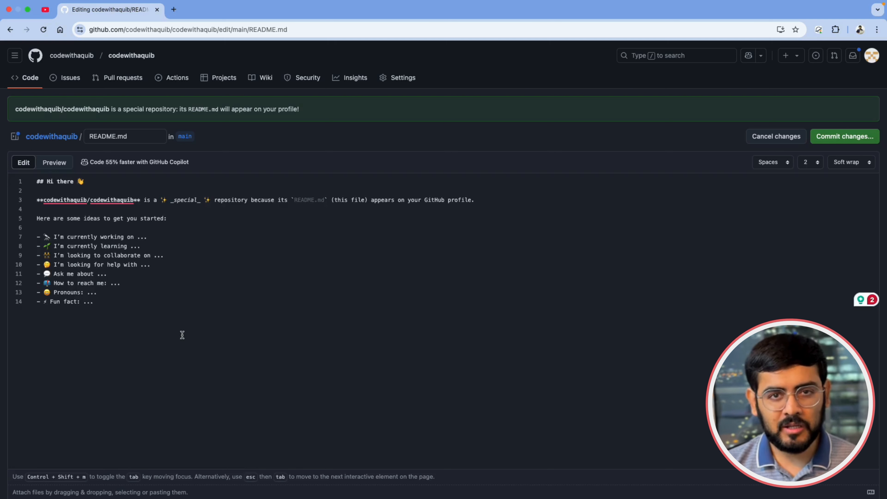
pyautogui.click(848, 137)
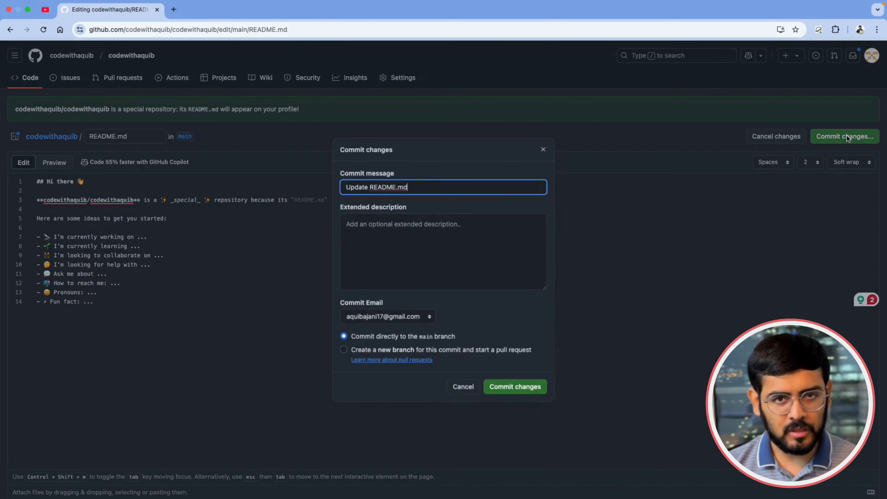
pyautogui.click(529, 386)
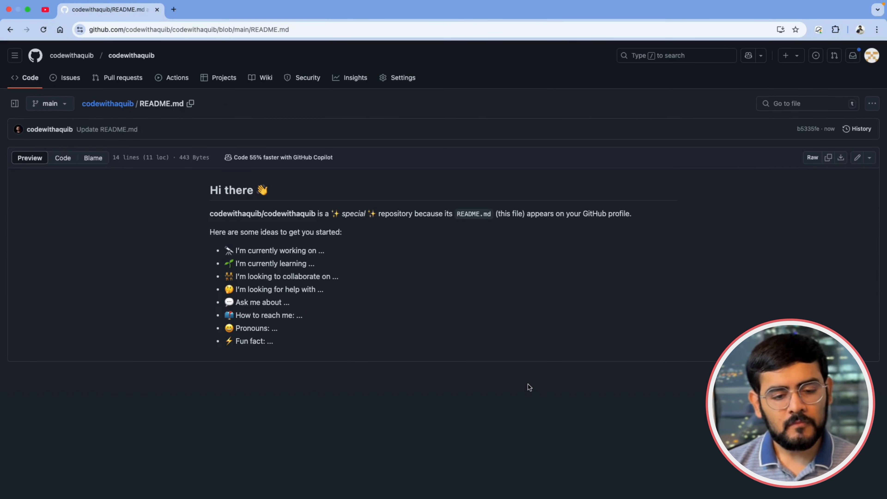
pyautogui.moveTo(209, 190); pyautogui.dragTo(338, 356)
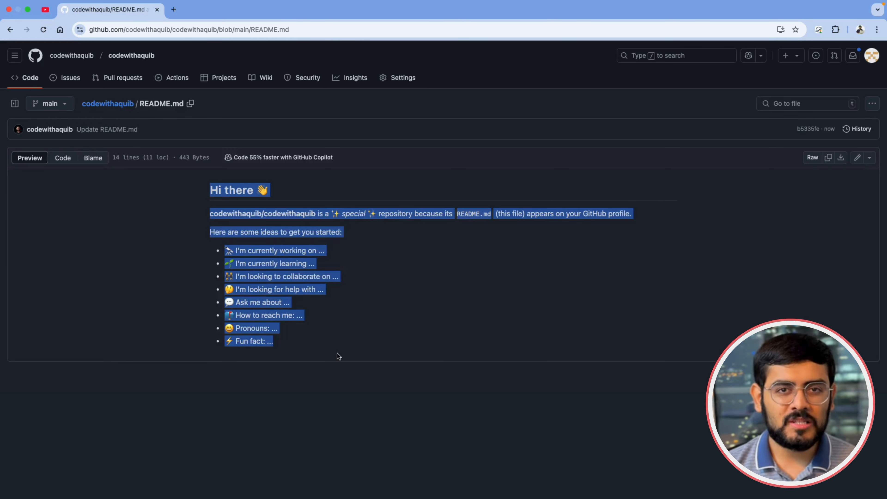
pyautogui.click(338, 356)
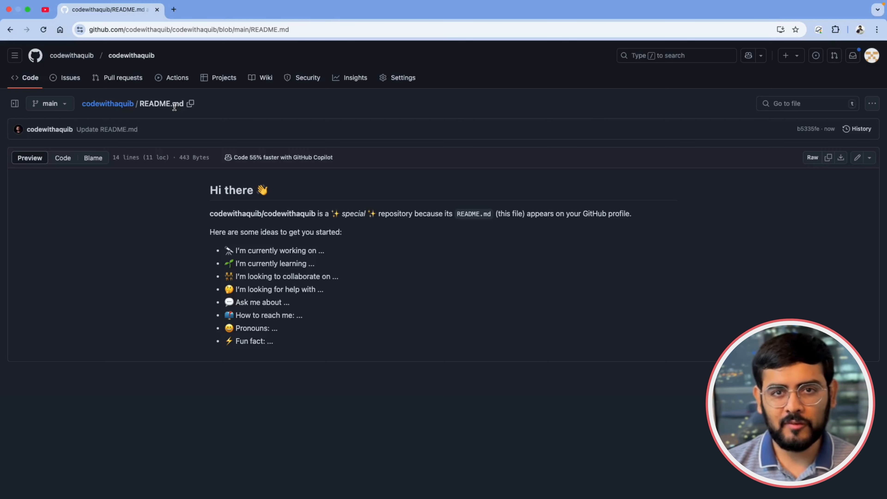
# Go to the account's profile overview and check how the README section is displayed above the pinned repositories.
pyautogui.click(71, 55)
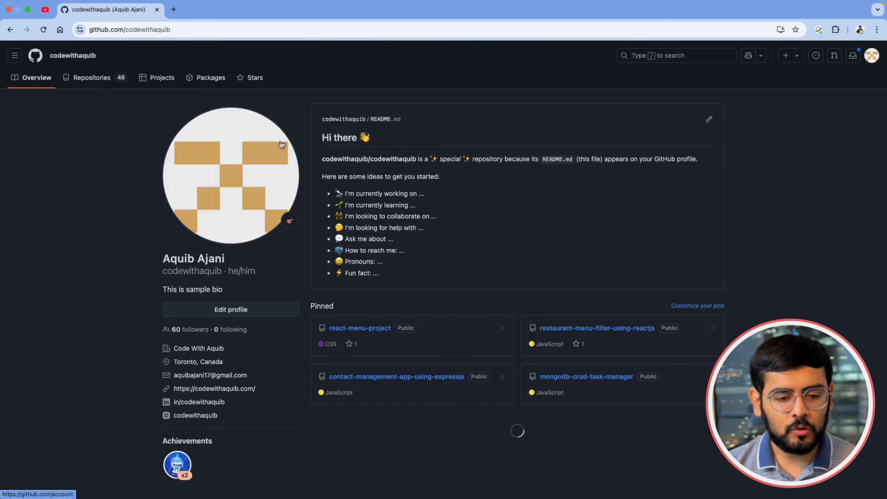
pyautogui.click(323, 121)
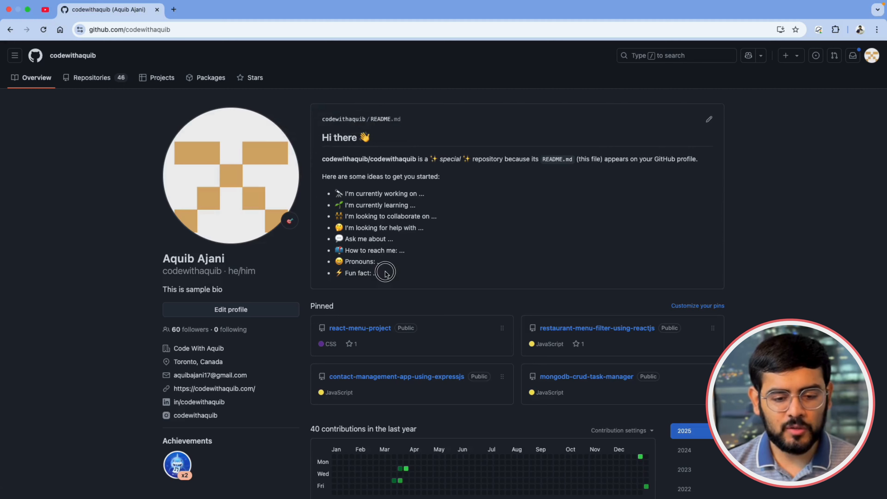
pyautogui.moveTo(386, 273); pyautogui.dragTo(323, 128)
pyautogui.click(456, 239)
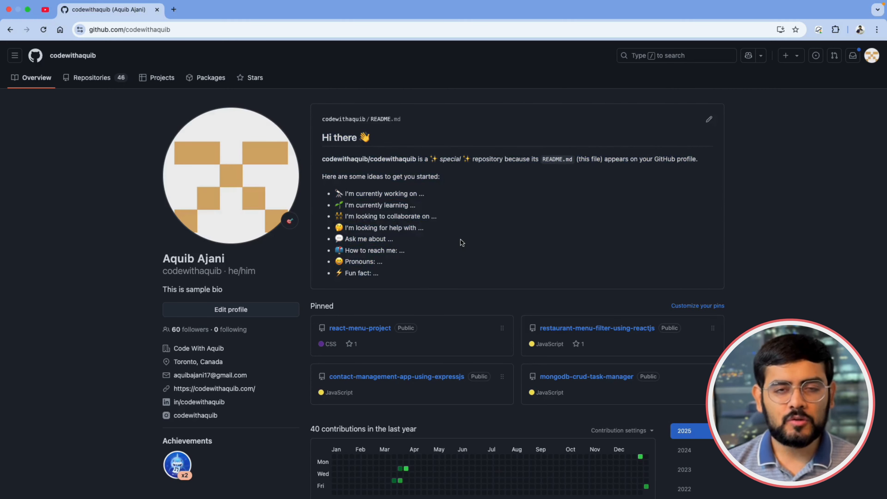